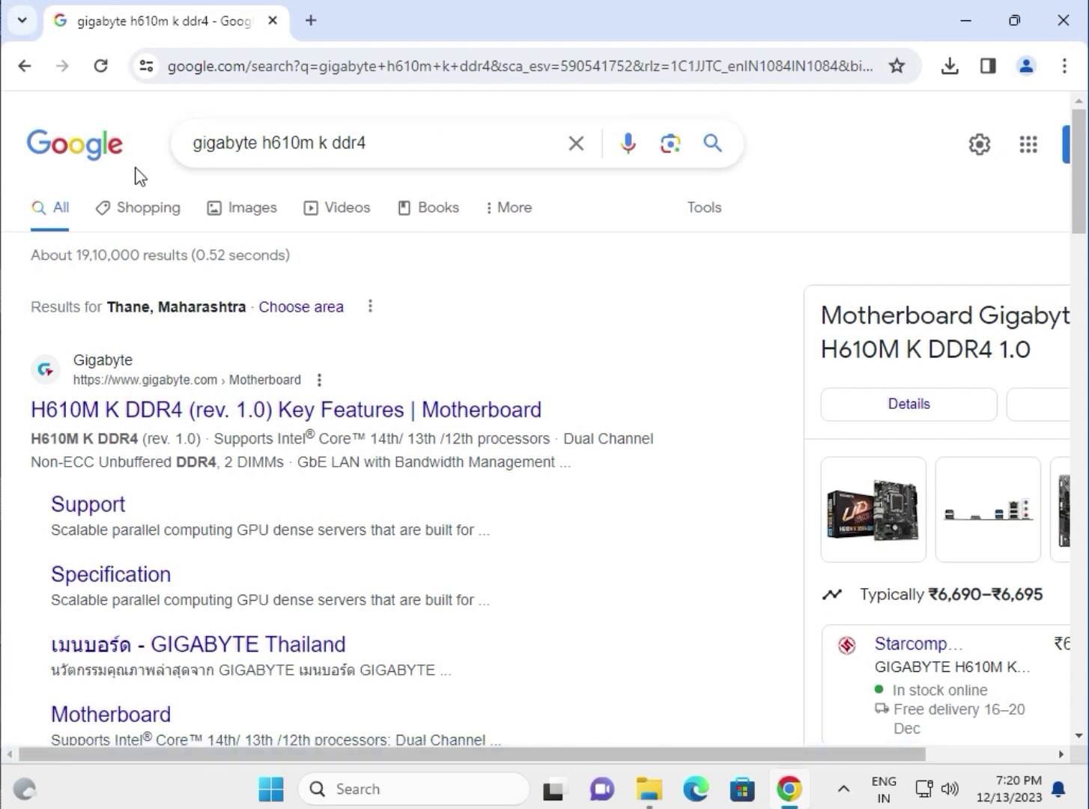
# Step: Open the first Gigabyte H610M K DDR4 search result in a new tab
pyautogui.rightClick(200, 409)
pyautogui.click(238, 424)
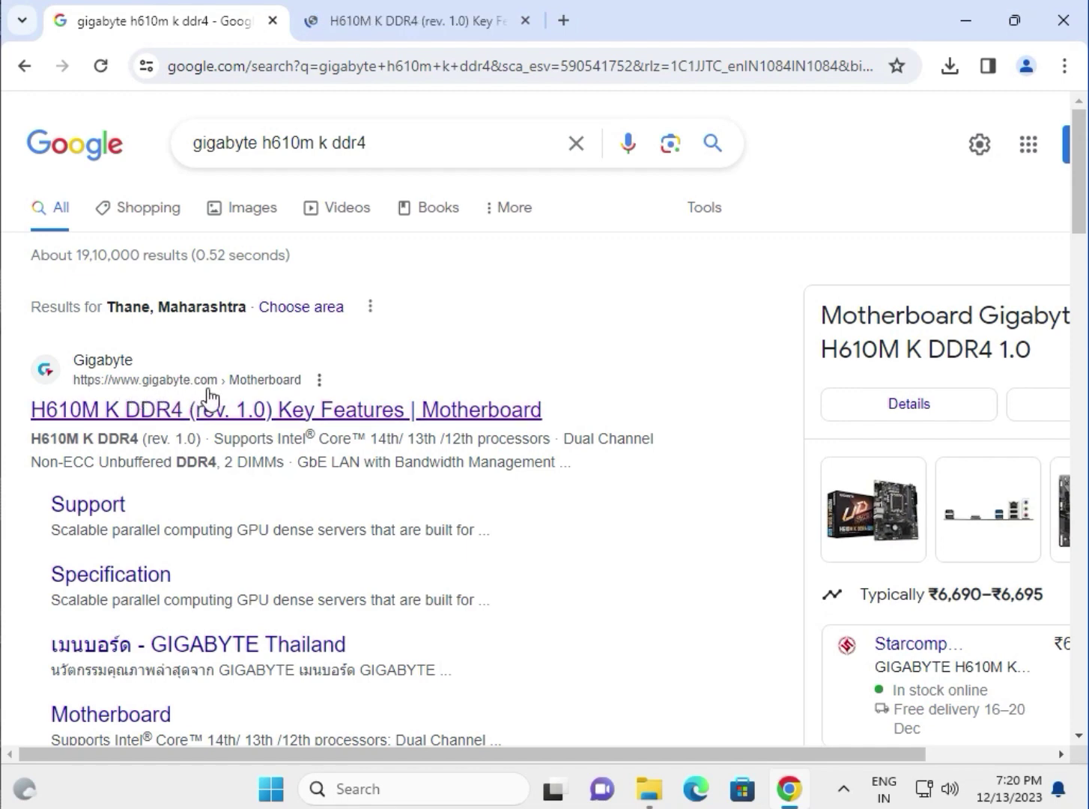
# Step: On the Gigabyte product page's Support section, filter drivers to Windows 11 64bit and scroll down to Audio
pyautogui.click(408, 30)
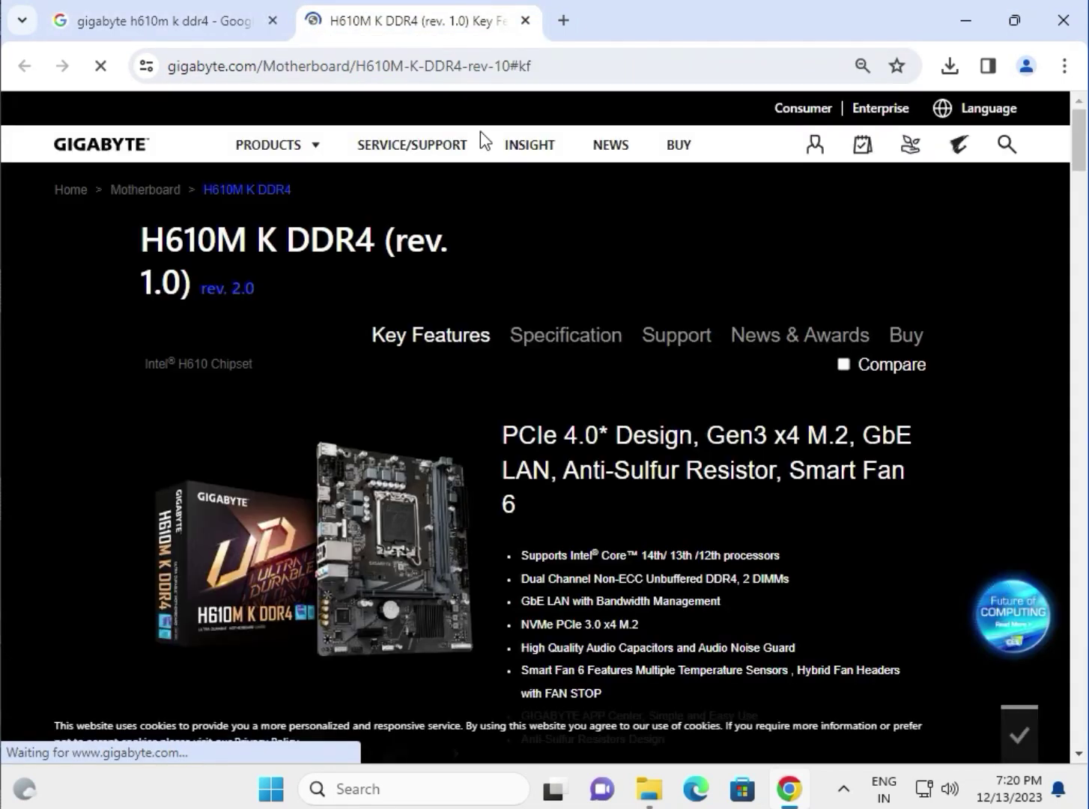
pyautogui.click(677, 339)
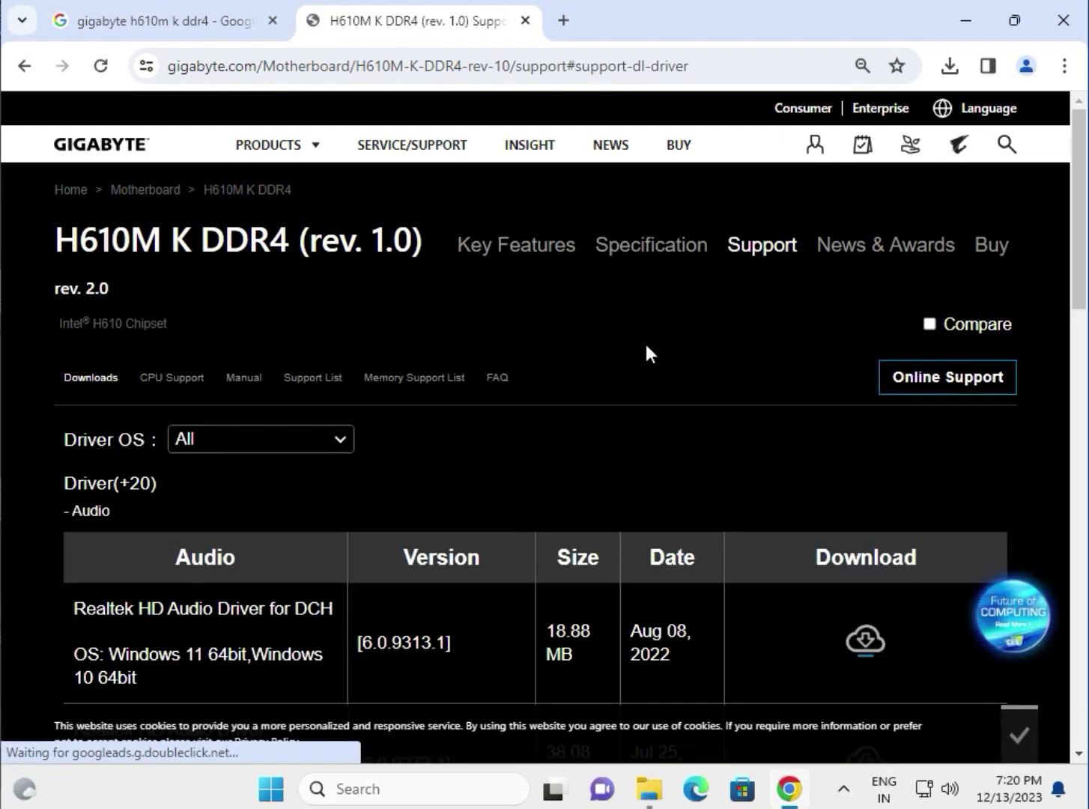
pyautogui.click(305, 440)
pyautogui.click(267, 471)
pyautogui.scroll(-2, 432, 468)
pyautogui.scroll(-1, 434, 469)
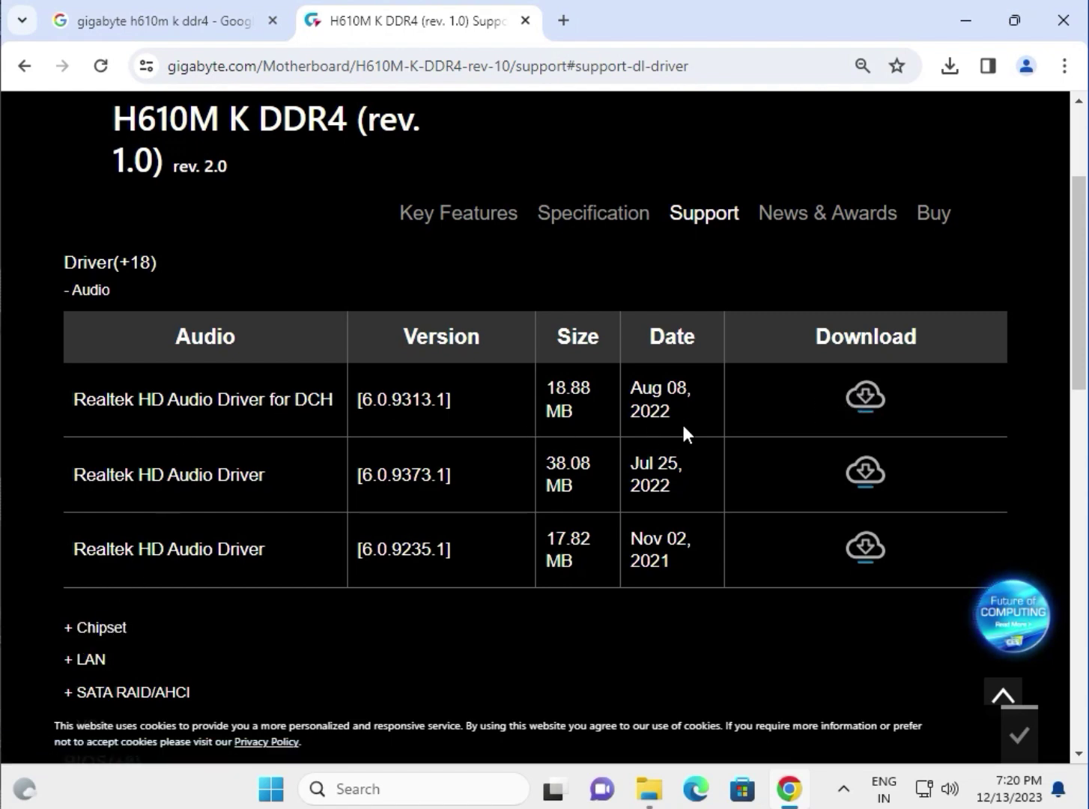
# Step: Download the Realtek HD Audio Driver for DCH and run its installer from the zip, approving the UAC prompt
pyautogui.click(861, 408)
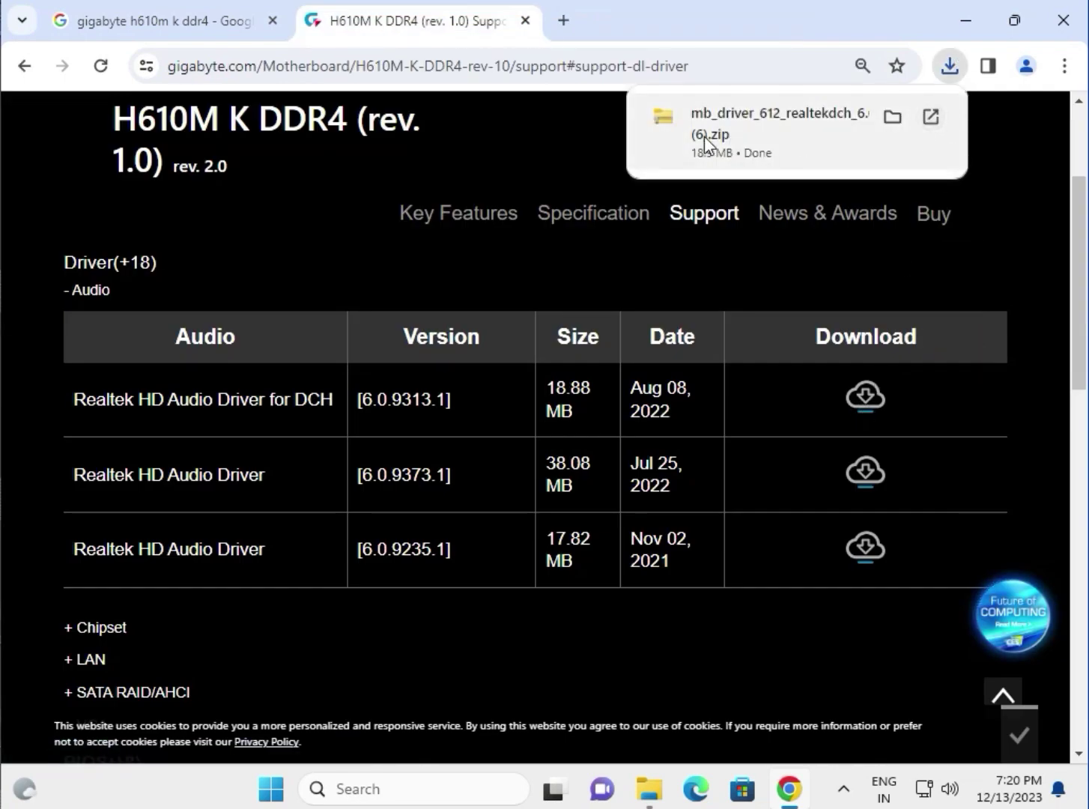
pyautogui.click(702, 138)
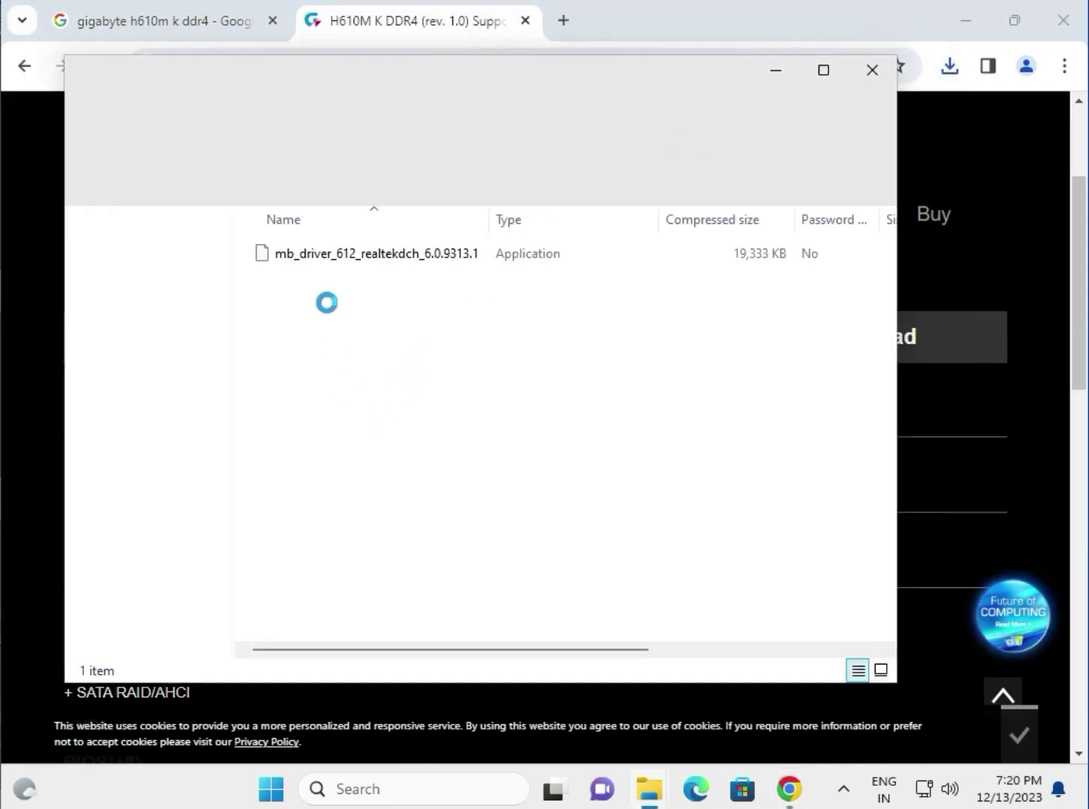
pyautogui.doubleClick(338, 255)
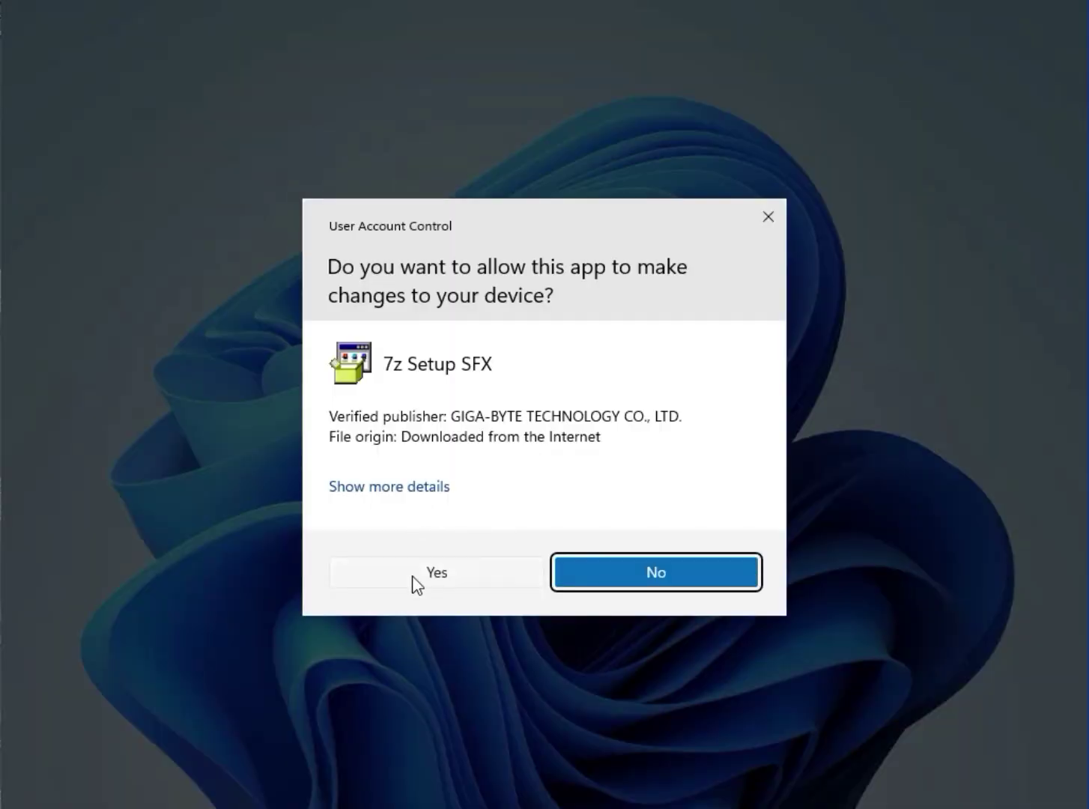
pyautogui.click(413, 577)
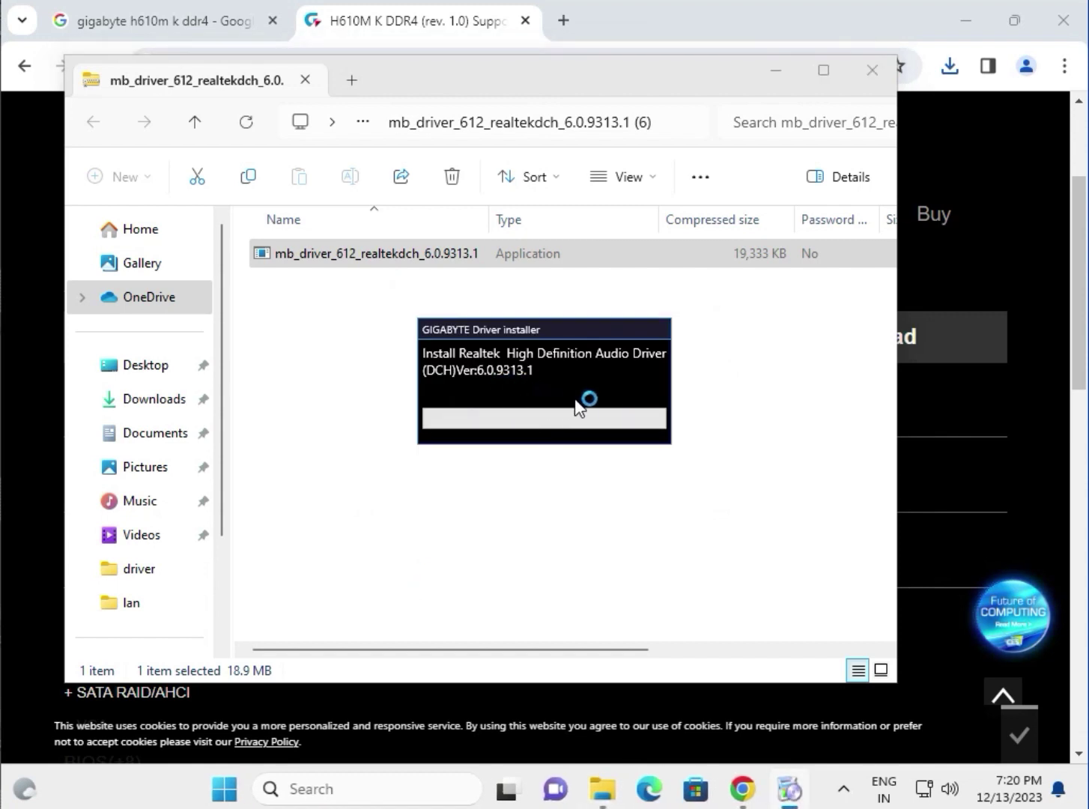
# Step: Expand the Chipset driver list and highlight the two chipset drivers' release dates
pyautogui.click(961, 428)
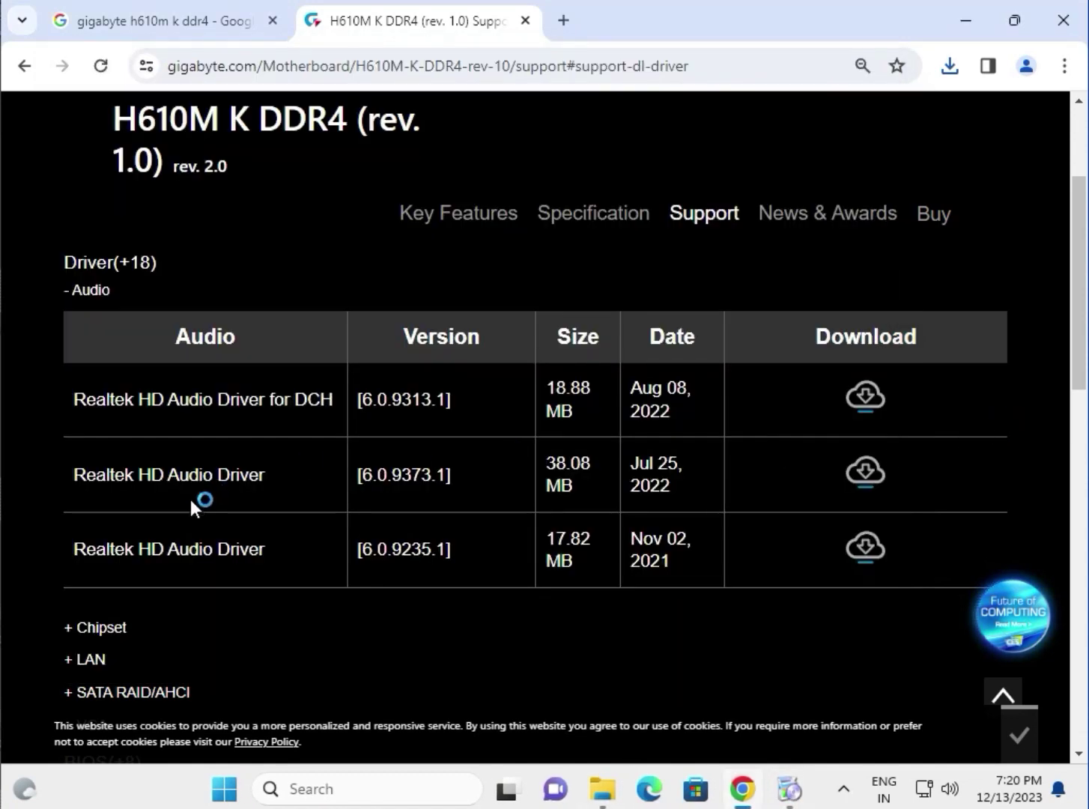
pyautogui.scroll(-2, 174, 513)
pyautogui.click(99, 524)
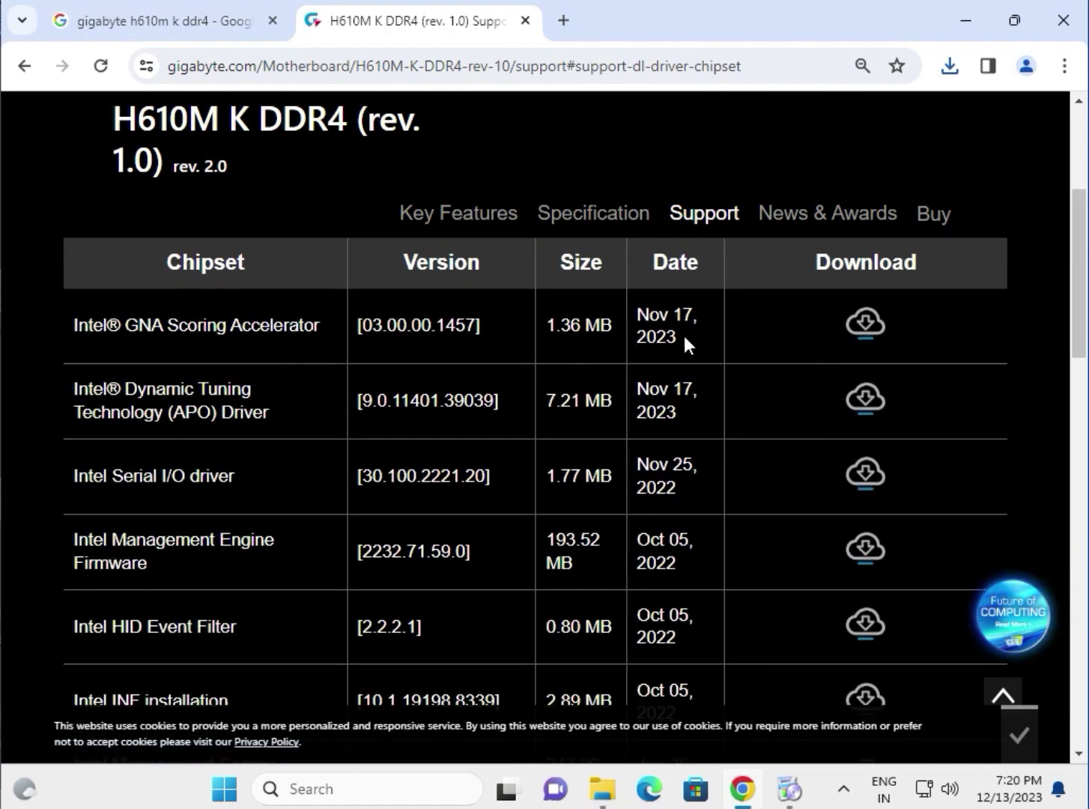
pyautogui.moveTo(688, 343); pyautogui.dragTo(628, 326)
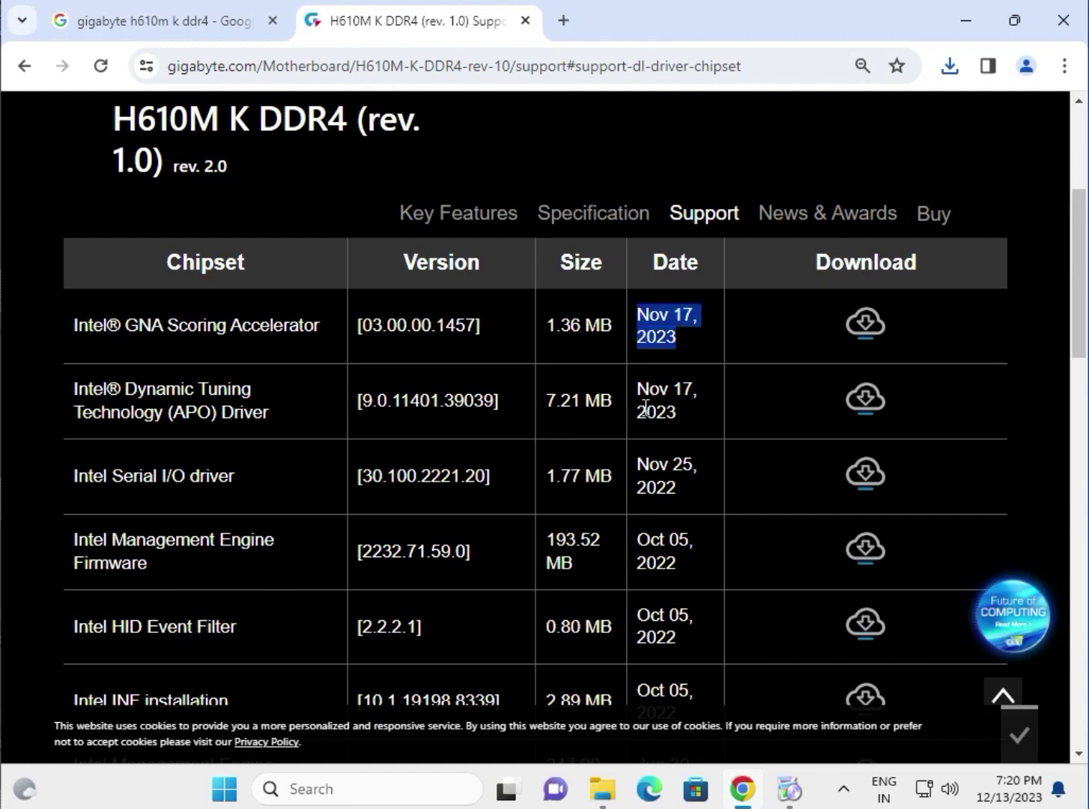
pyautogui.moveTo(680, 414); pyautogui.dragTo(638, 389)
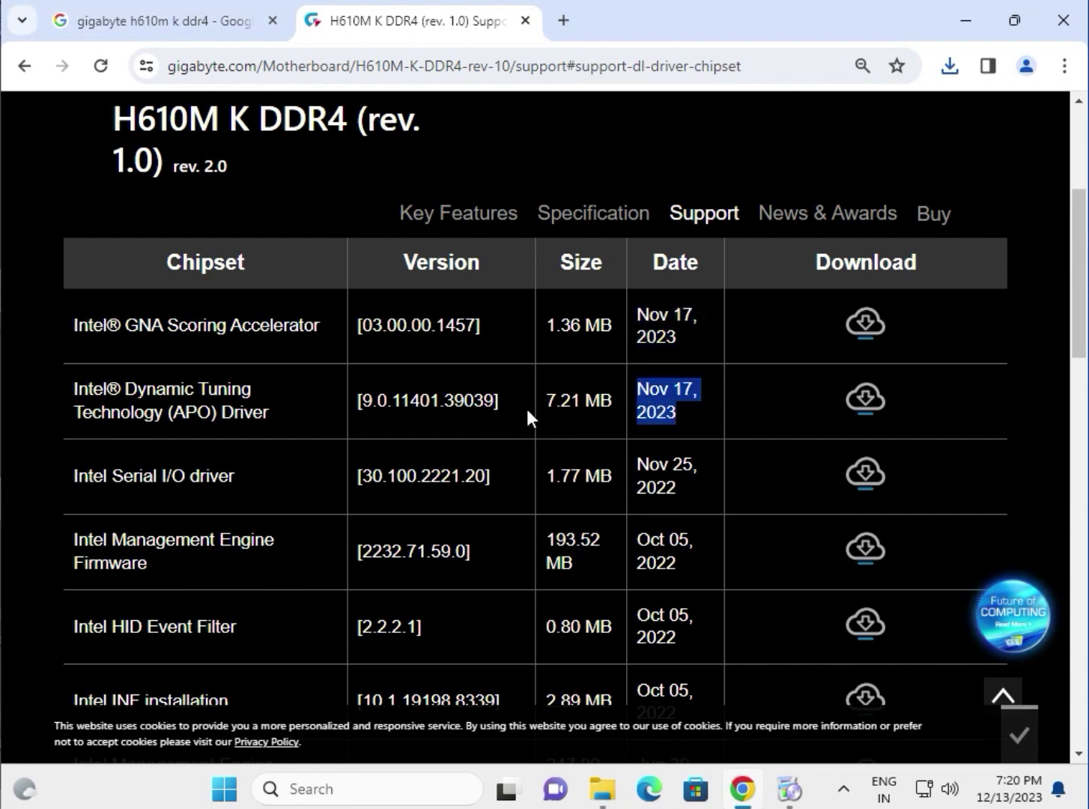
# Step: Expand the LAN and BIOS lists and highlight BIOS version F27b and its change notes
pyautogui.scroll(-5, 146, 582)
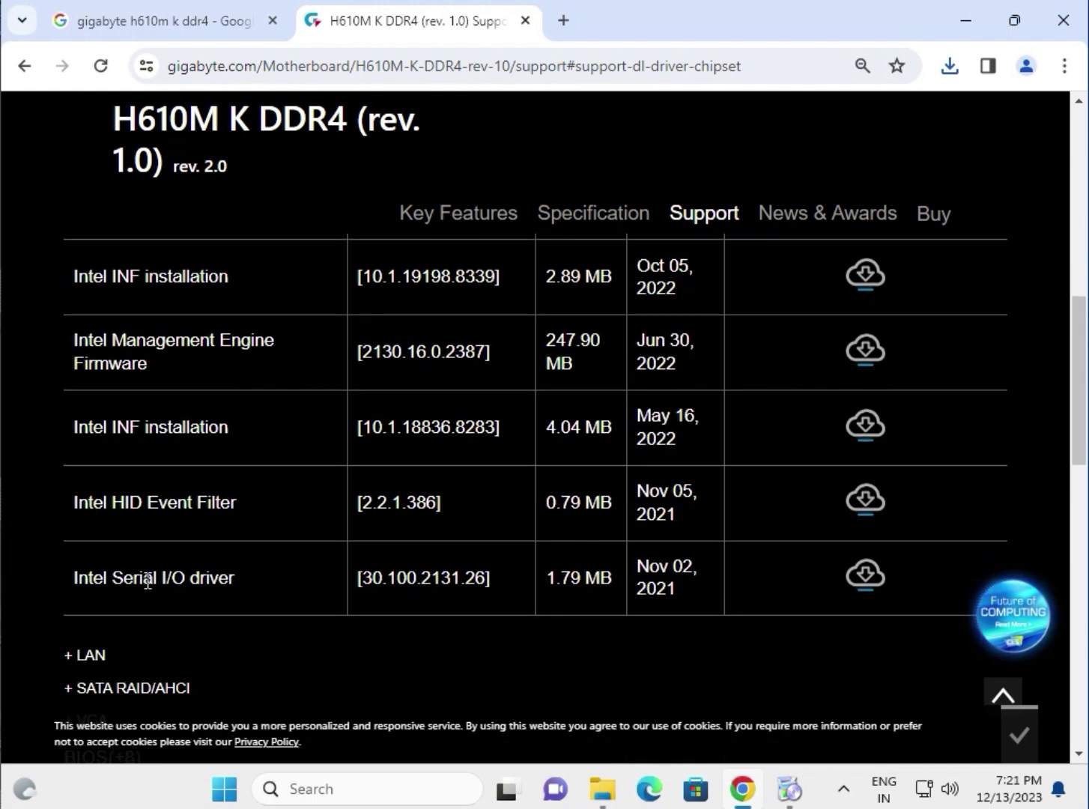
pyautogui.scroll(-3, 147, 582)
pyautogui.click(82, 444)
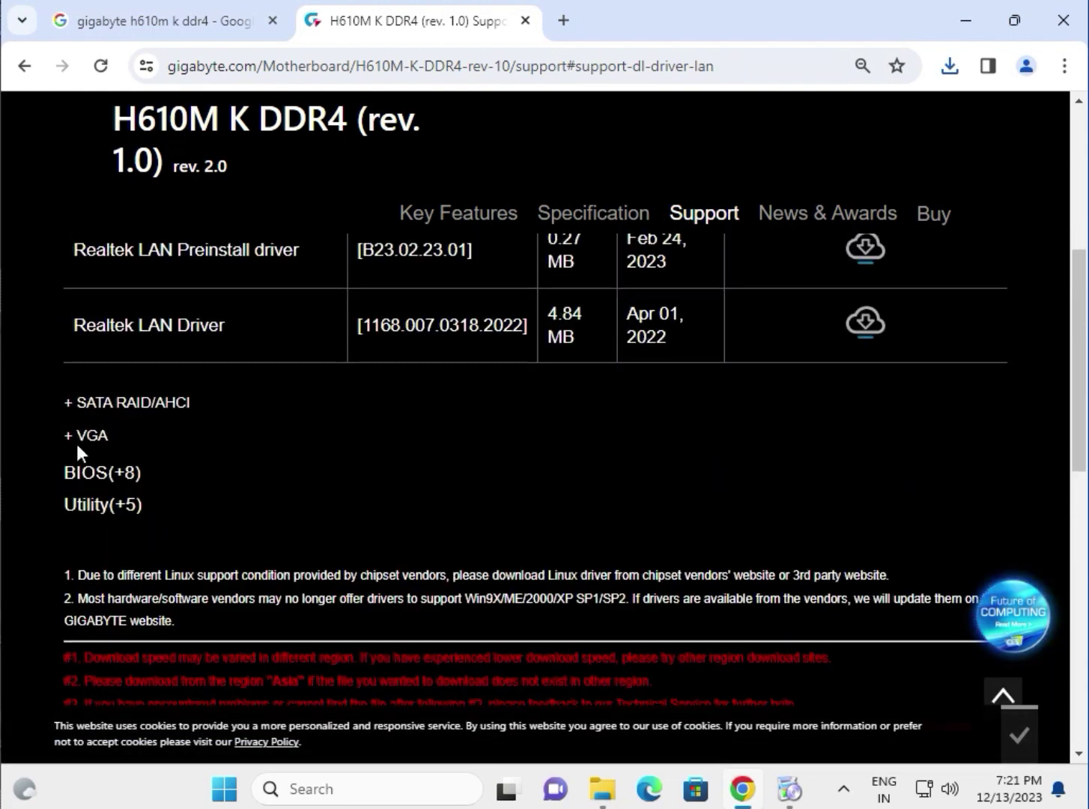
pyautogui.click(88, 473)
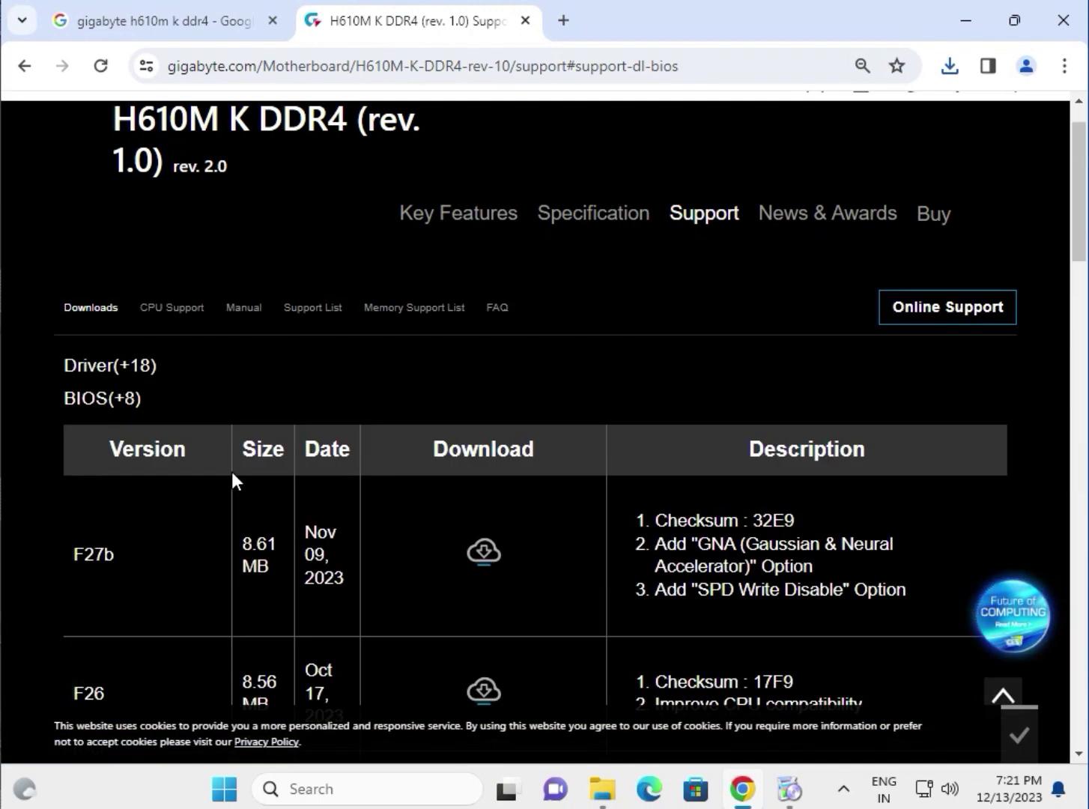
pyautogui.moveTo(74, 560); pyautogui.dragTo(105, 567)
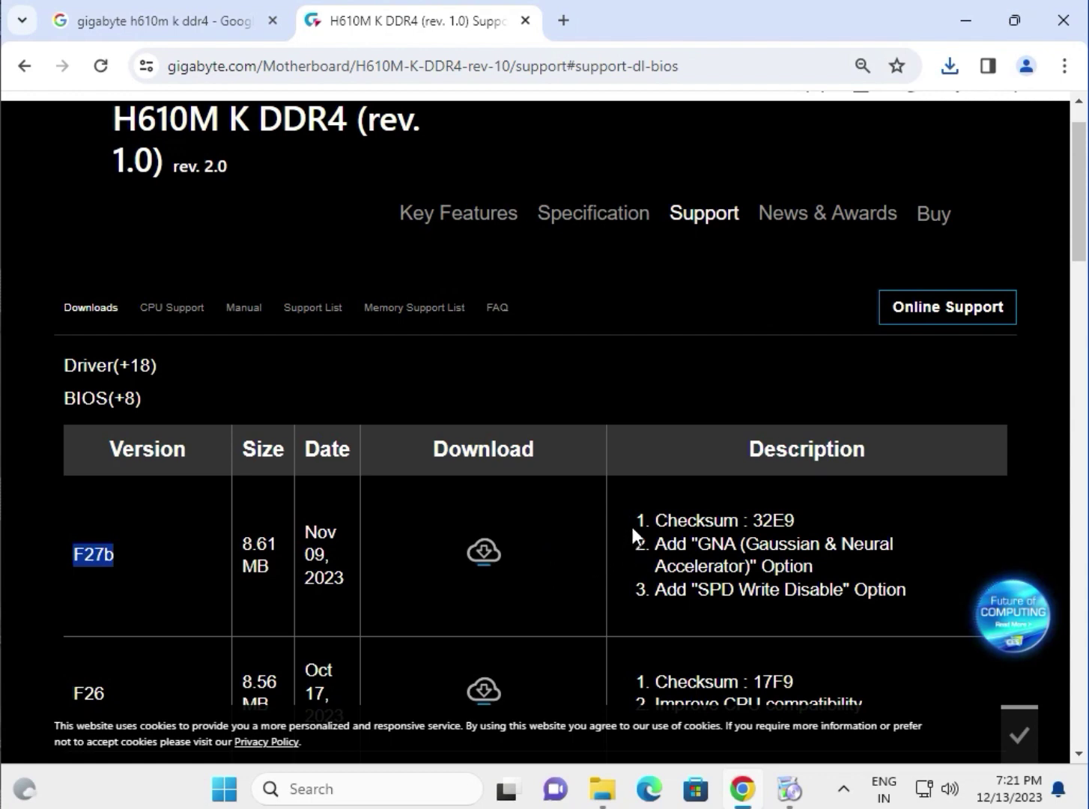
pyautogui.moveTo(633, 523); pyautogui.dragTo(910, 585)
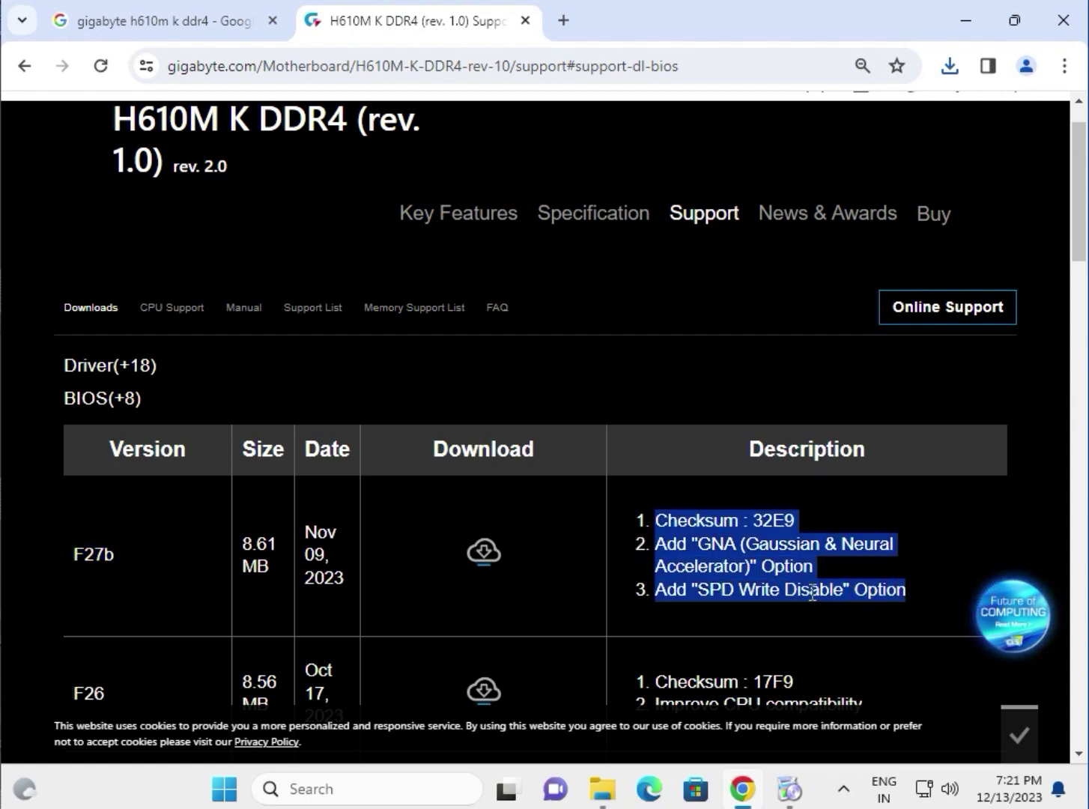
pyautogui.scroll(1, 241, 503)
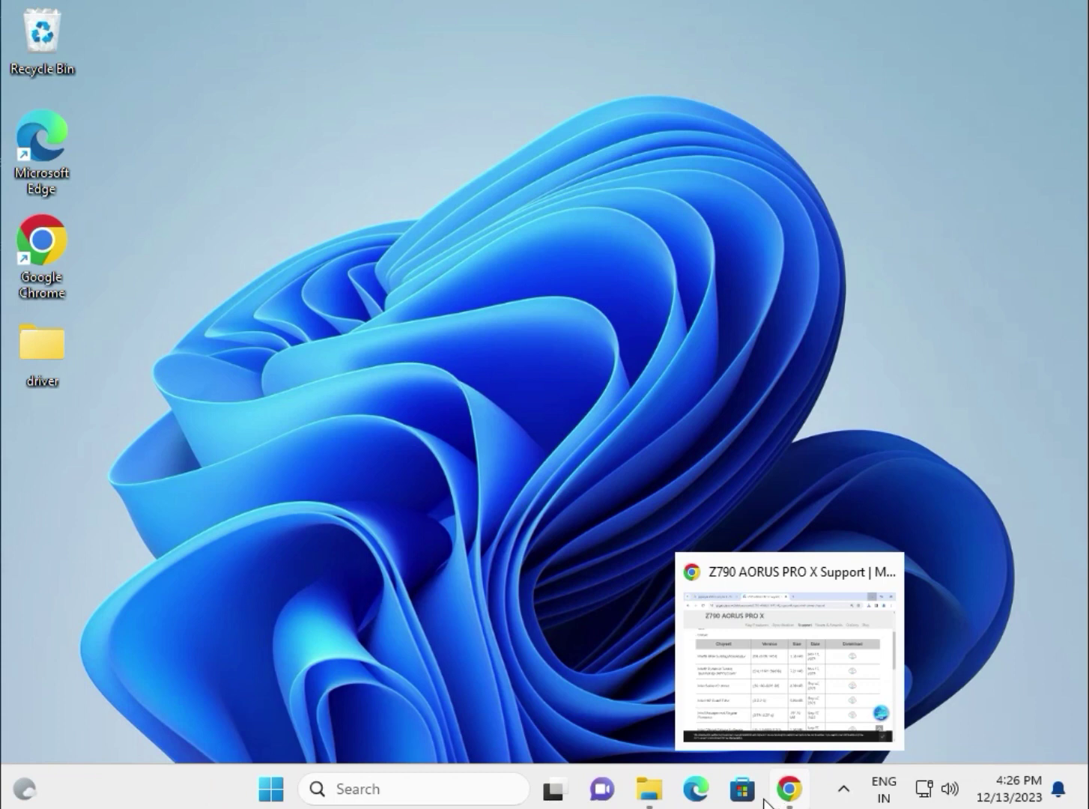
# Step: Drag the driver folder icon to the desktop's top row beside the Recycle Bin
pyautogui.click(575, 281)
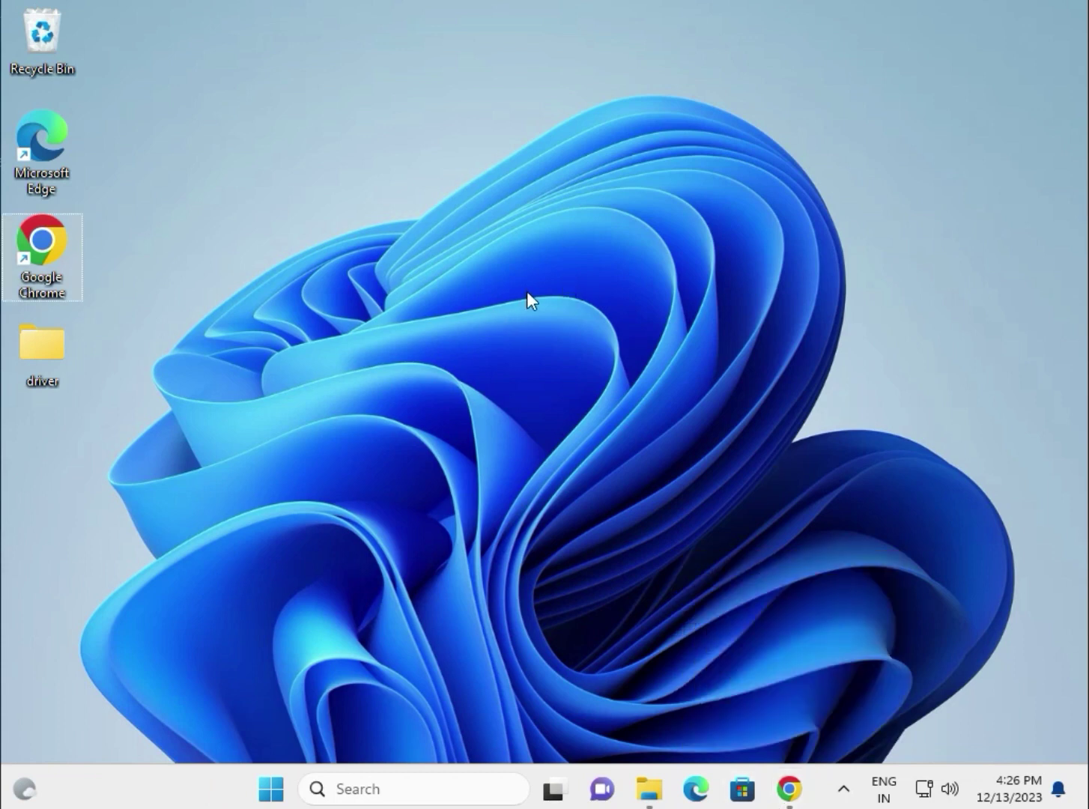
pyautogui.moveTo(59, 346); pyautogui.dragTo(137, 71)
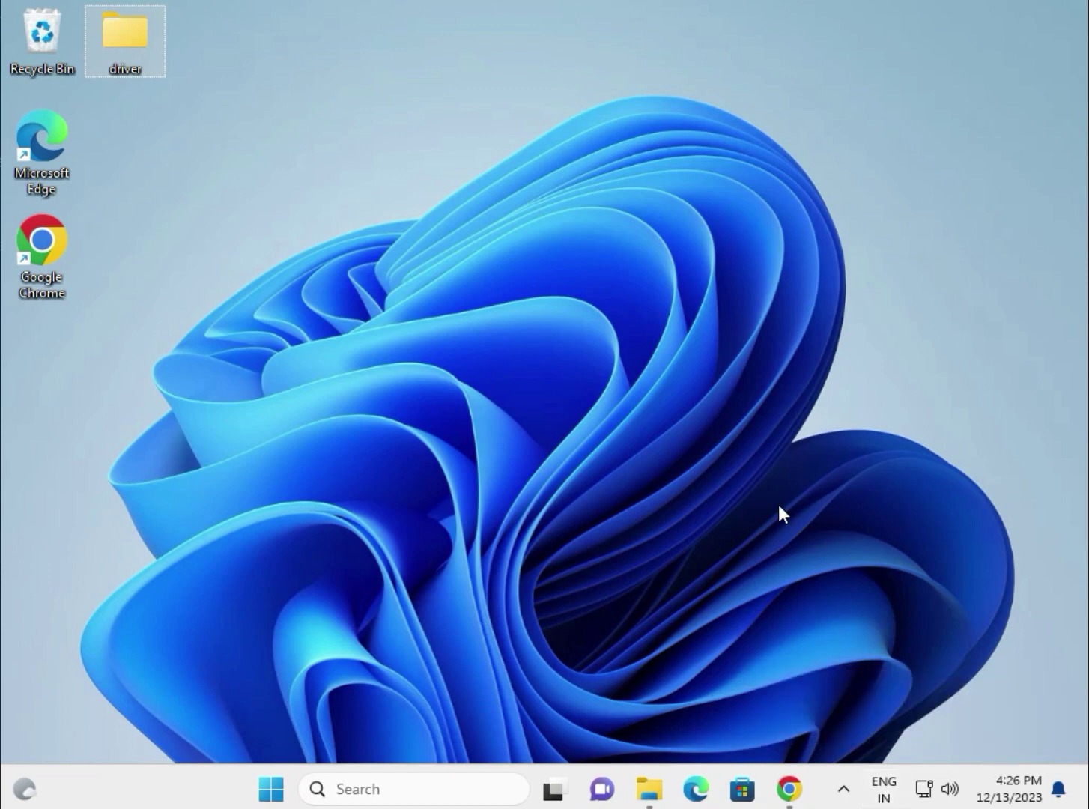
pyautogui.moveTo(789, 788)
pyautogui.moveTo(137, 35)
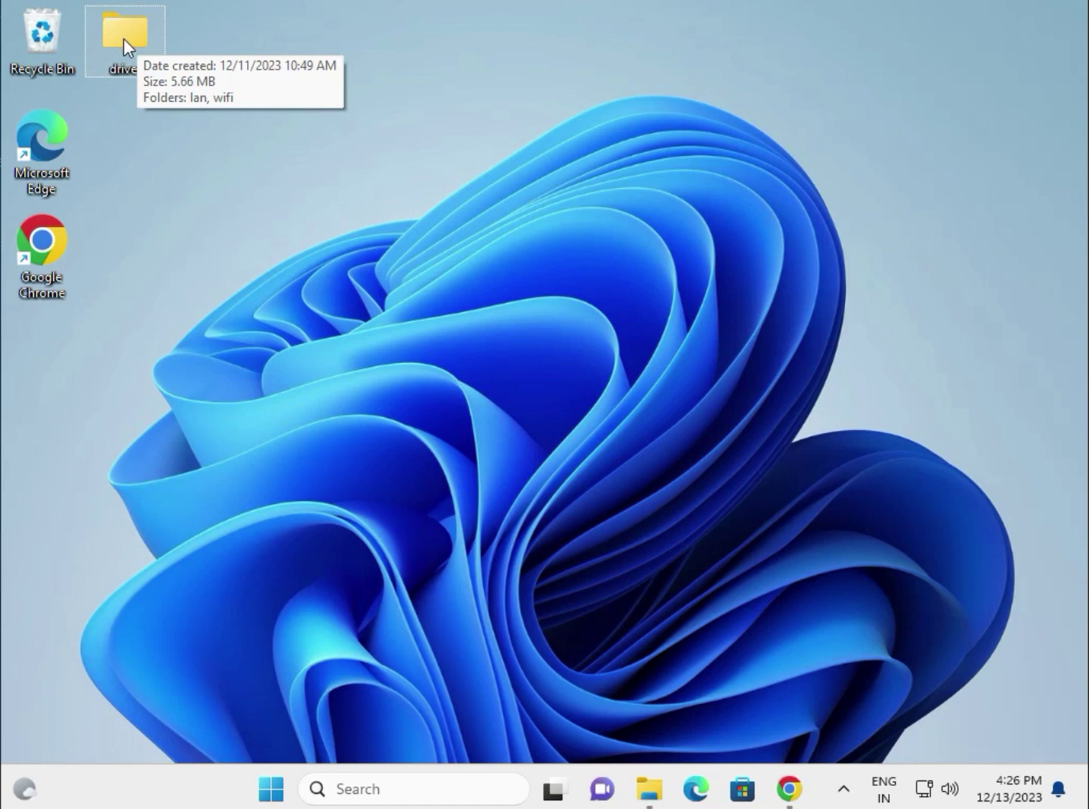
# Step: Open Device Manager from the Start button's context menu, move it aside, and expand Display adapters
pyautogui.rightClick(268, 790)
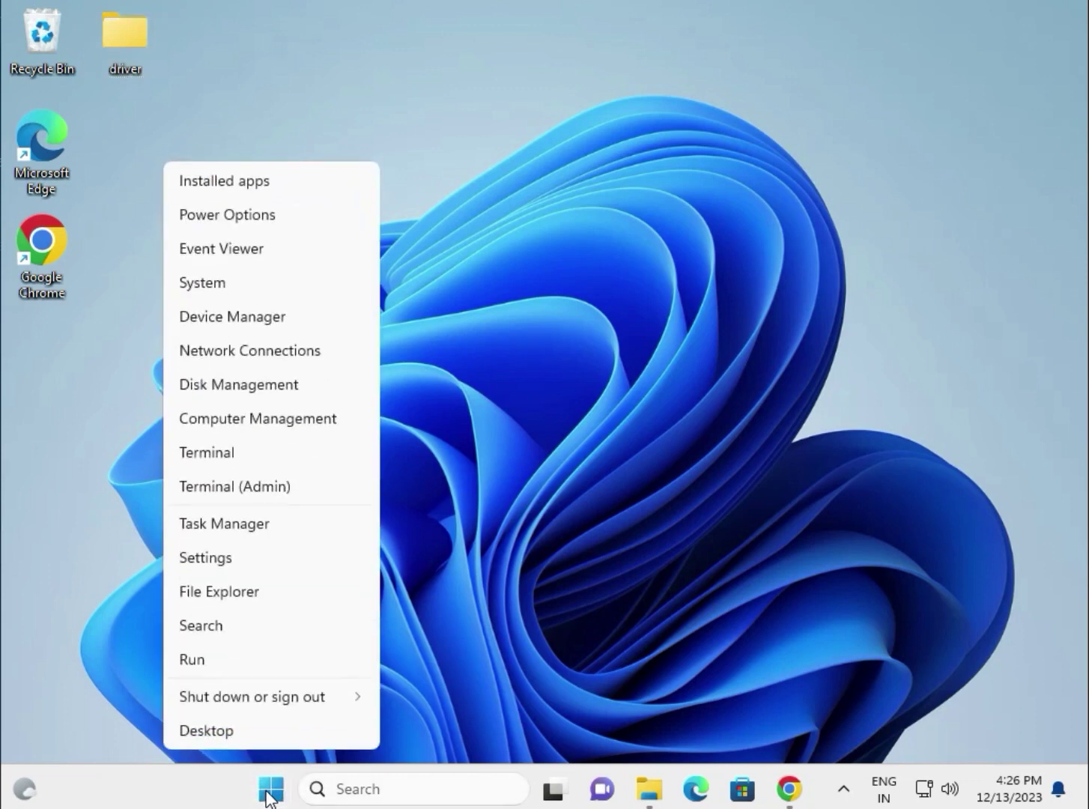
pyautogui.click(222, 322)
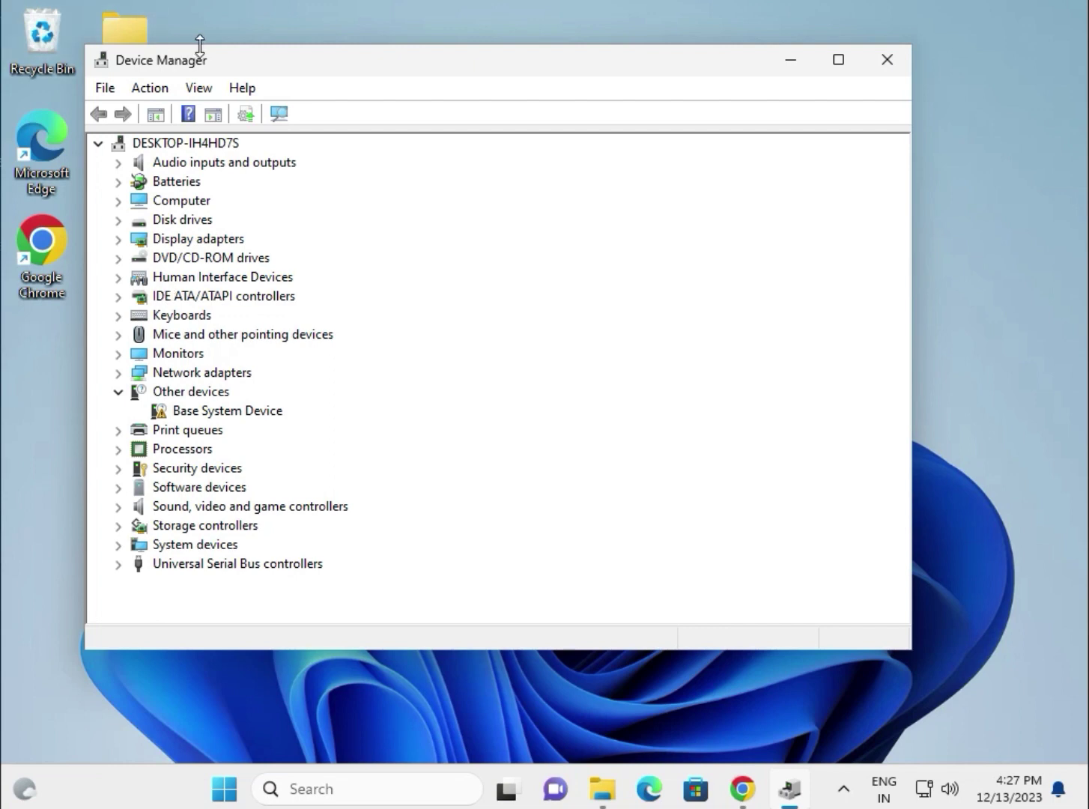
pyautogui.moveTo(214, 61); pyautogui.dragTo(287, 72)
pyautogui.click(146, 33)
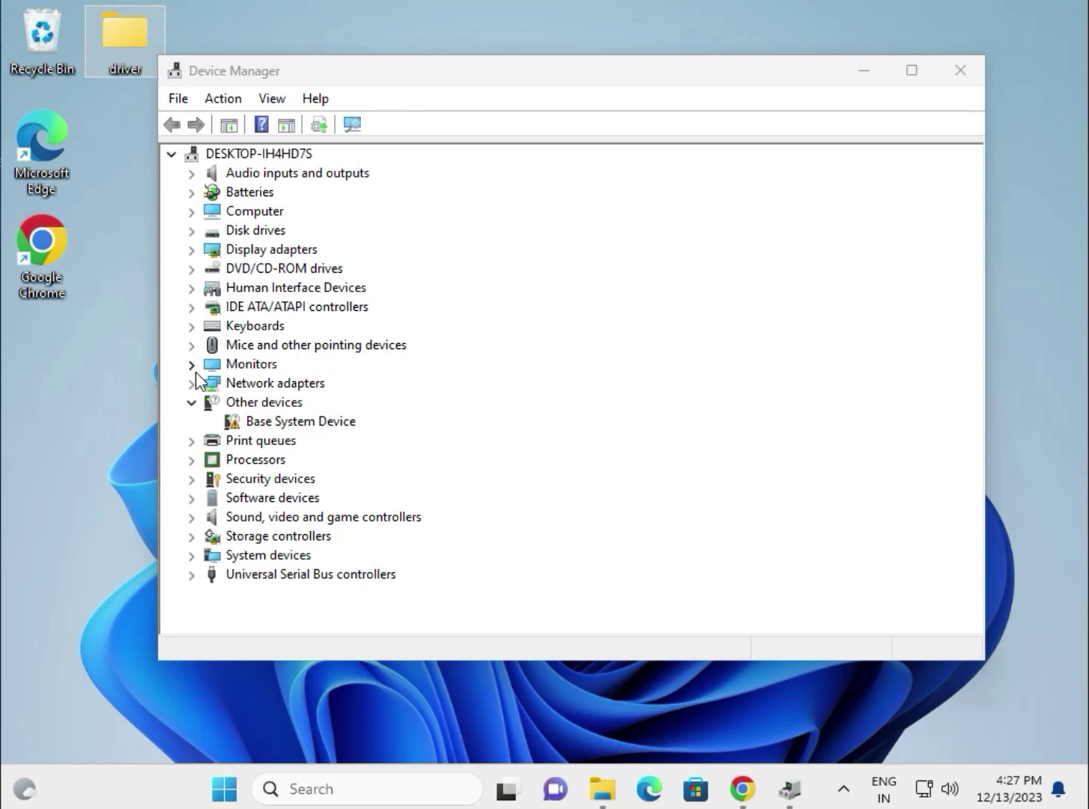
pyautogui.click(229, 252)
pyautogui.click(191, 252)
# Step: Update the Microsoft Basic Display Adapter from Desktop\driver and close the 'best driver already installed' result
pyautogui.rightClick(277, 271)
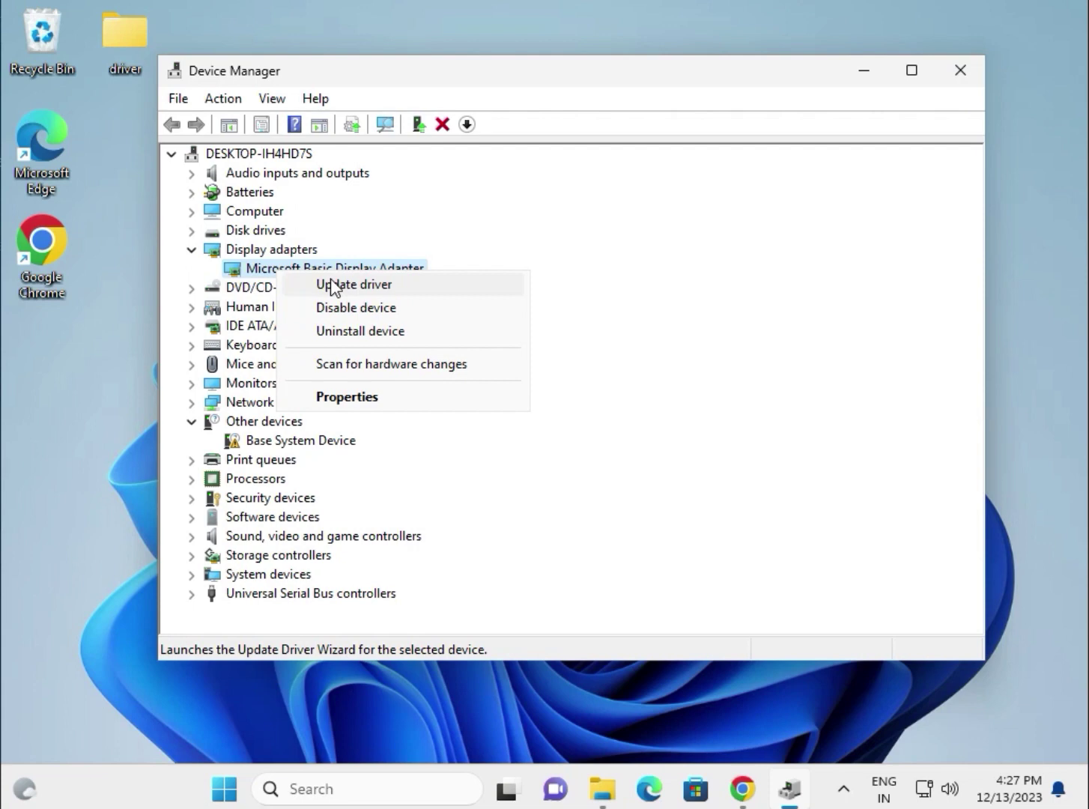
pyautogui.click(333, 285)
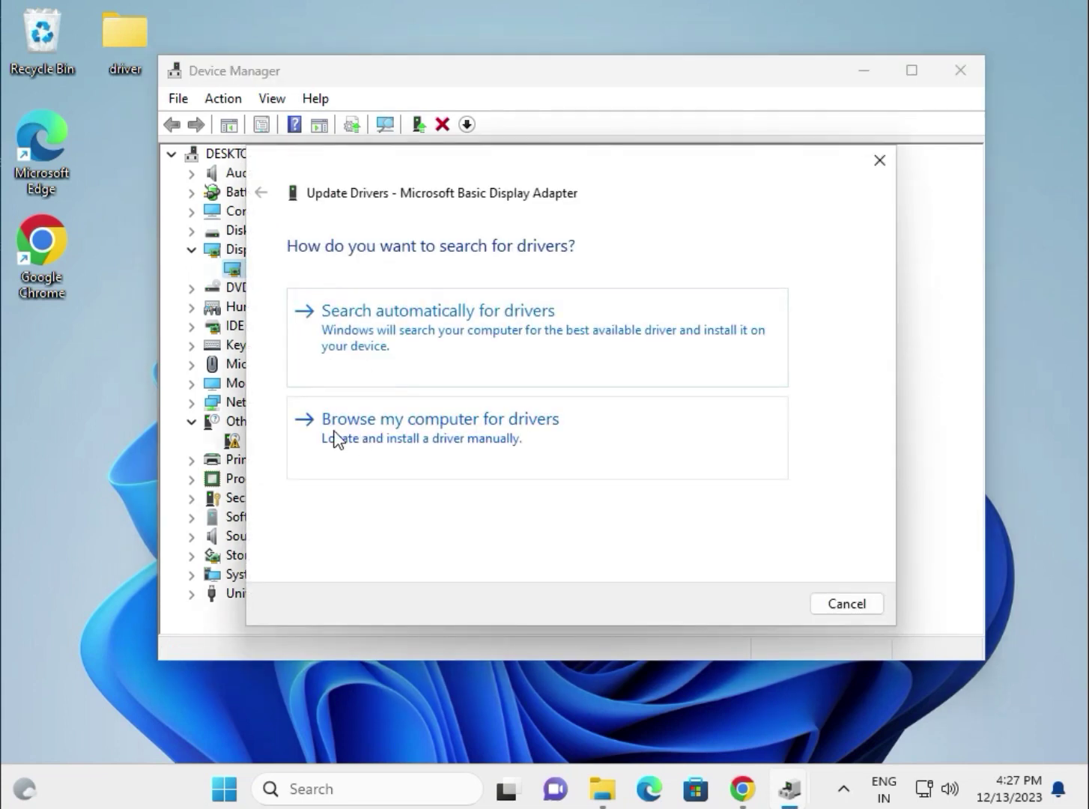
pyautogui.click(508, 439)
pyautogui.click(742, 326)
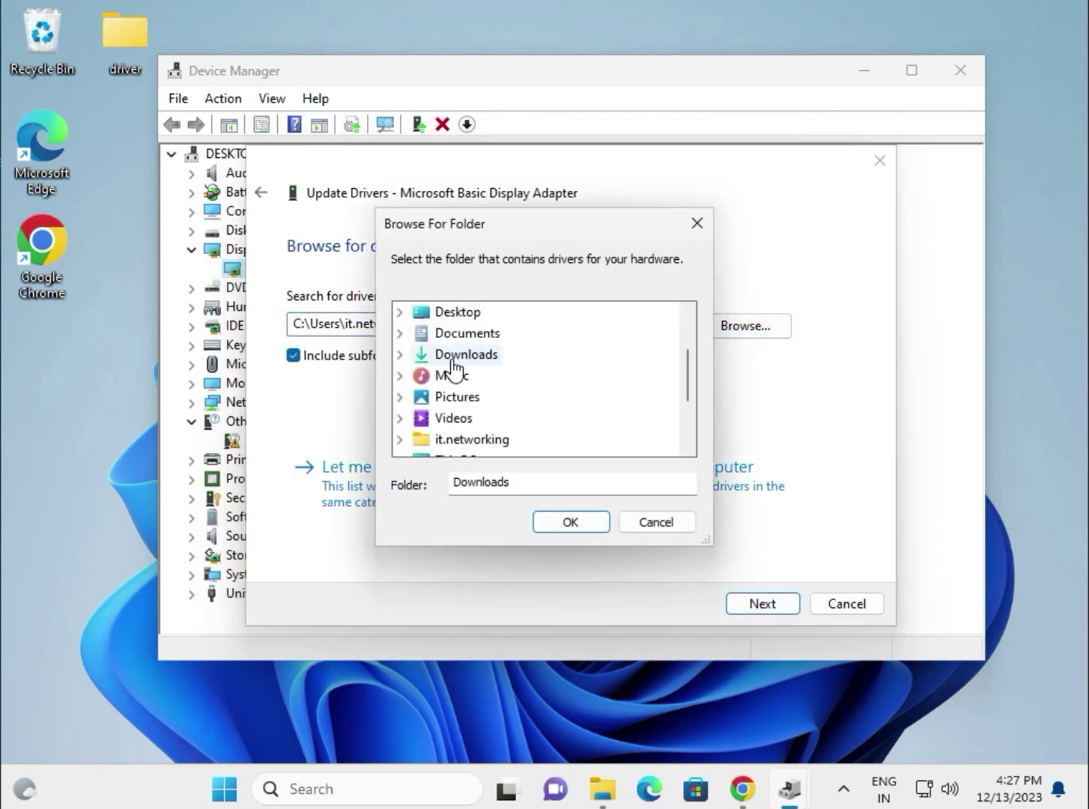
pyautogui.click(452, 314)
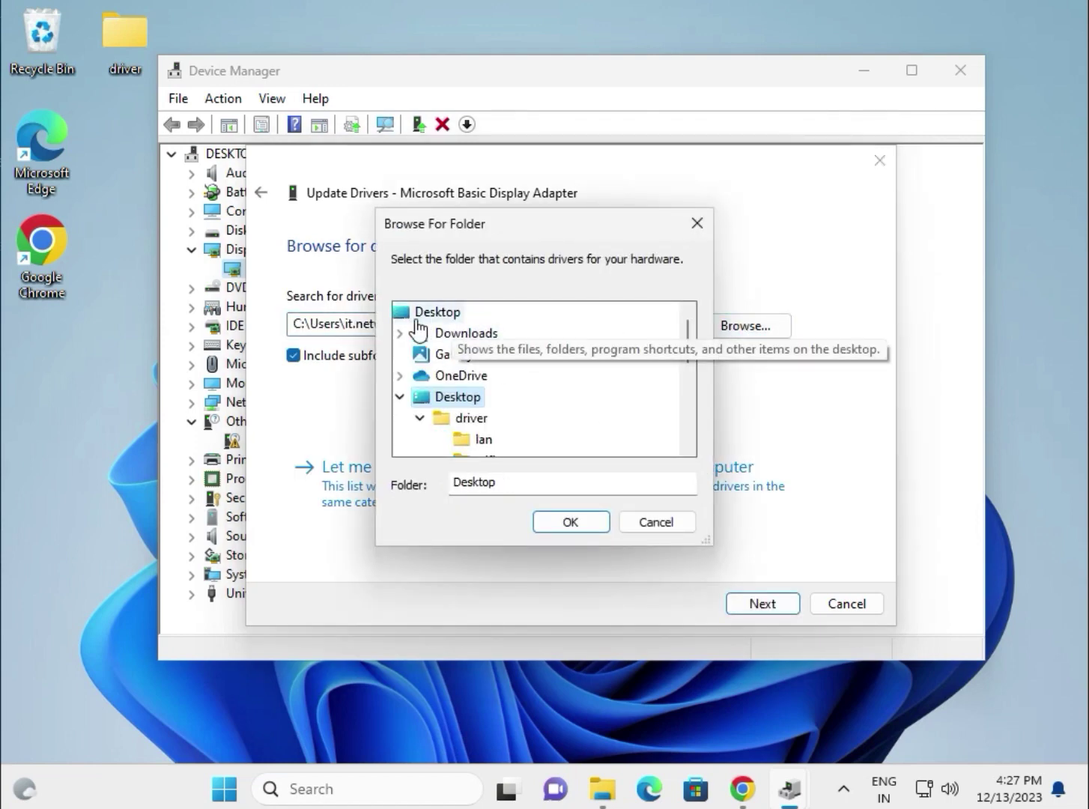
pyautogui.click(472, 419)
pyautogui.scroll(-1, 465, 418)
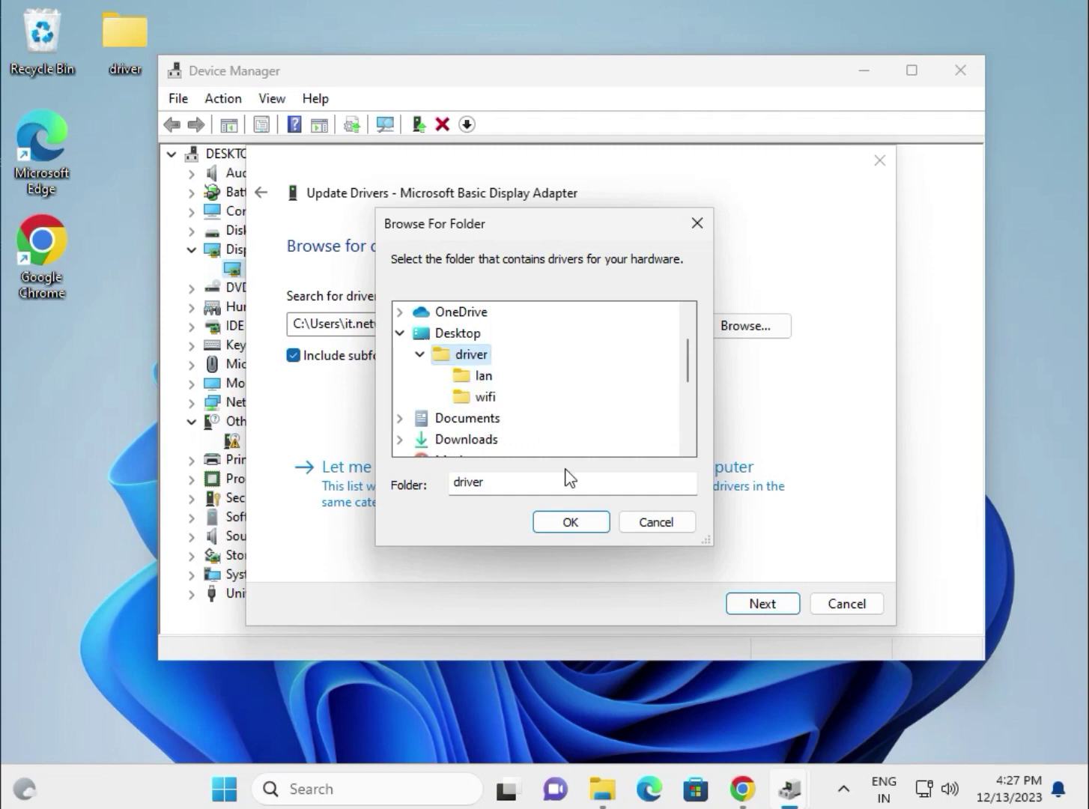
pyautogui.click(572, 523)
pyautogui.click(773, 602)
pyautogui.click(831, 605)
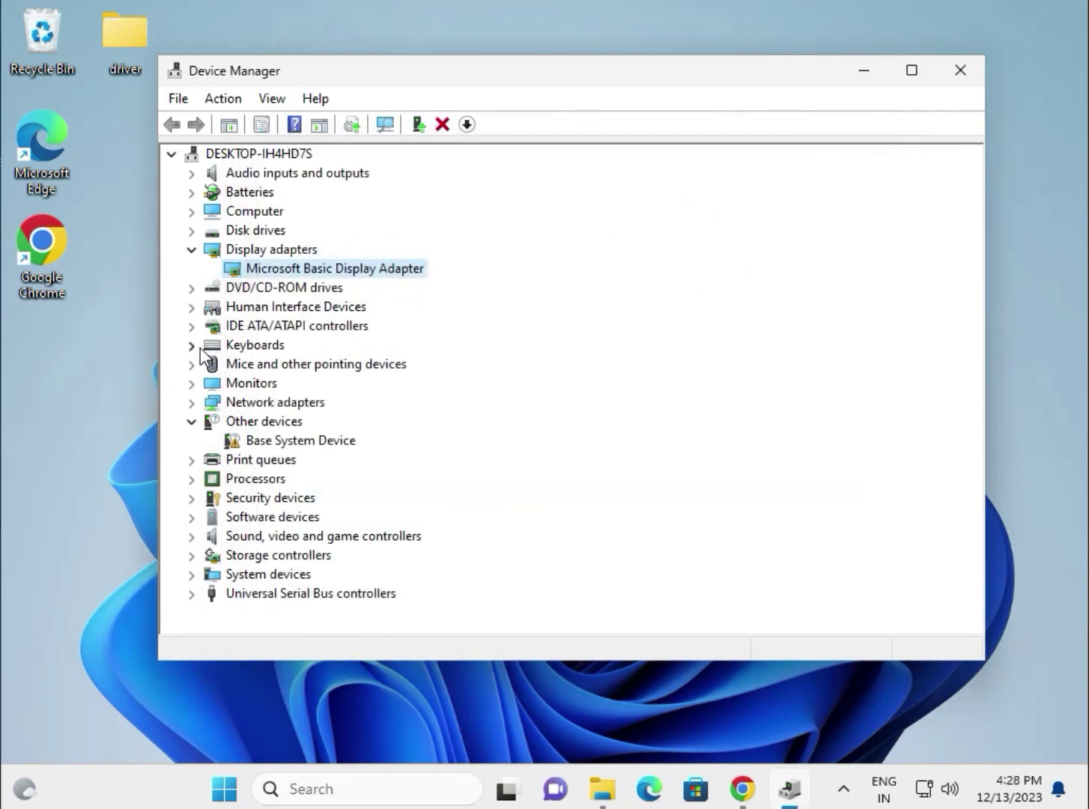
# Step: Expand Network adapters and select the Intel(R) PRO/1000 MT Desktop Adapter
pyautogui.click(192, 402)
pyautogui.click(315, 423)
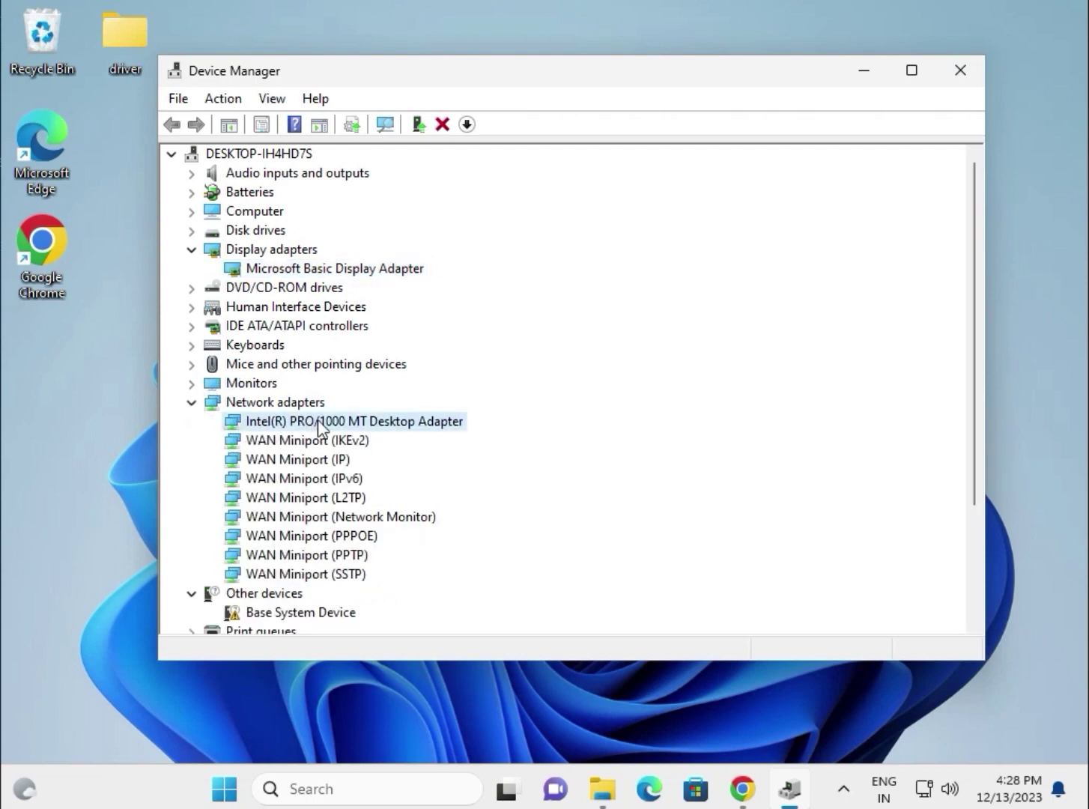
pyautogui.rightClick(350, 422)
pyautogui.click(663, 409)
# Step: Search the Desktop driver folder for an Intel PRO/1000 MT adapter driver update
pyautogui.rightClick(436, 424)
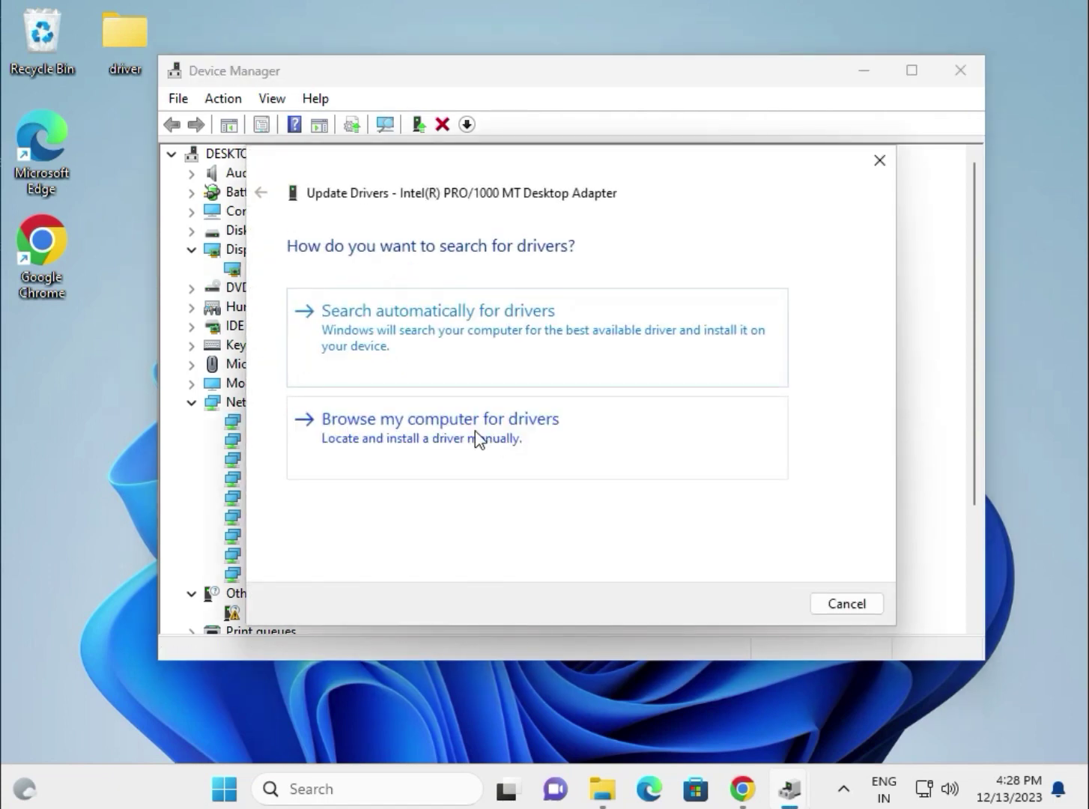
pyautogui.click(488, 430)
pyautogui.click(726, 327)
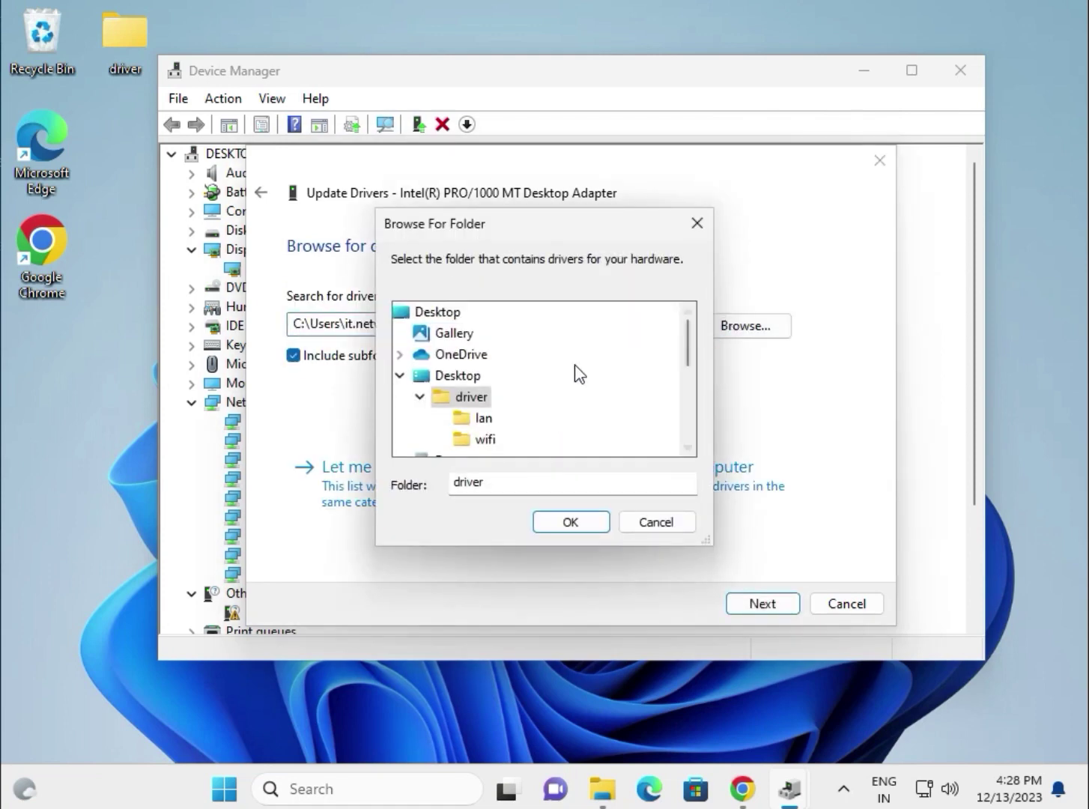
pyautogui.click(560, 518)
pyautogui.click(767, 603)
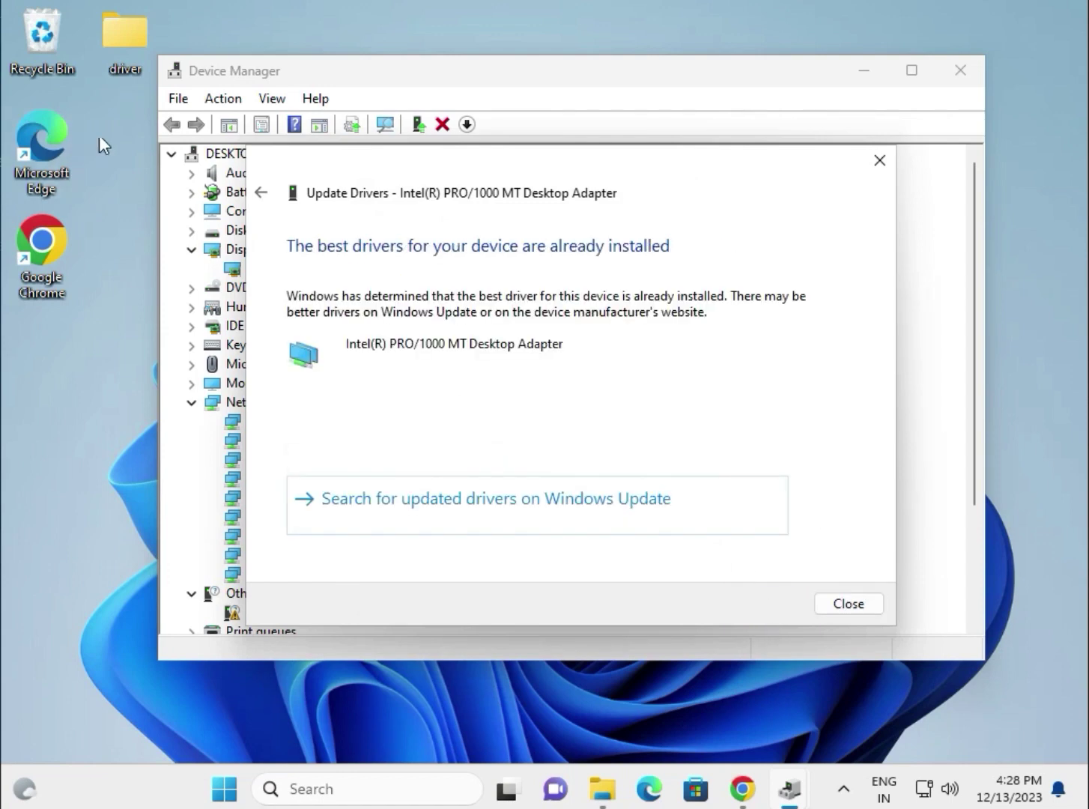
pyautogui.click(113, 43)
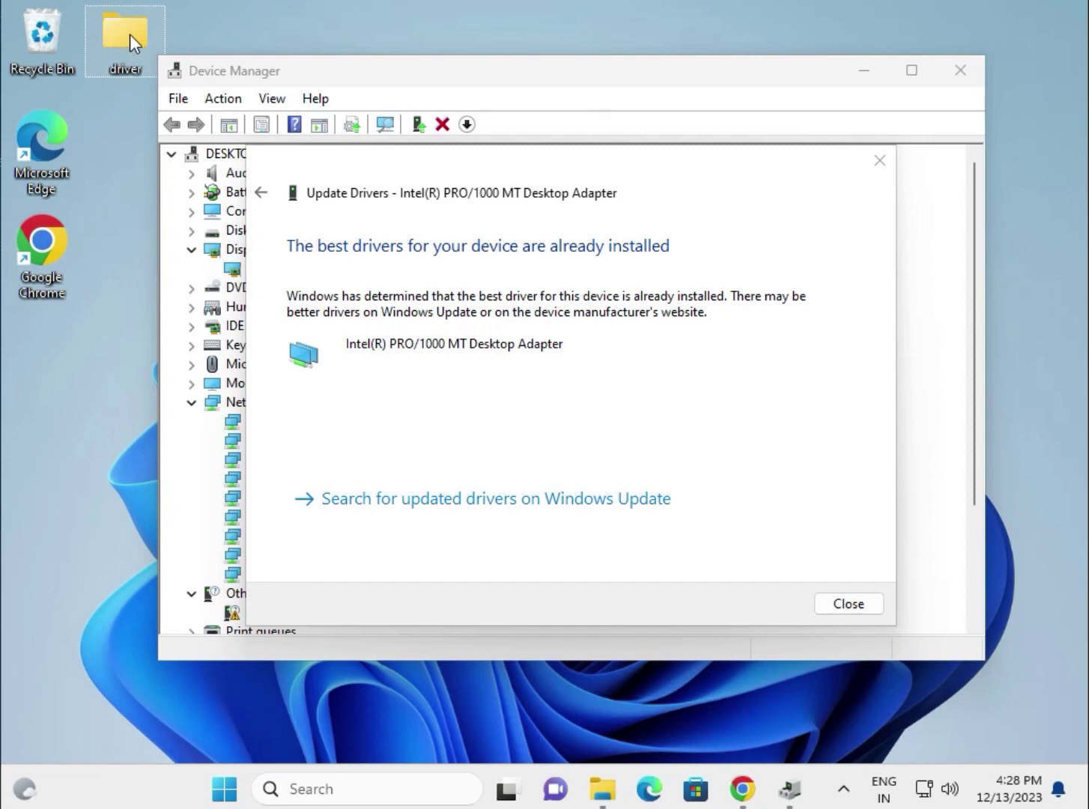
pyautogui.moveTo(120, 35)
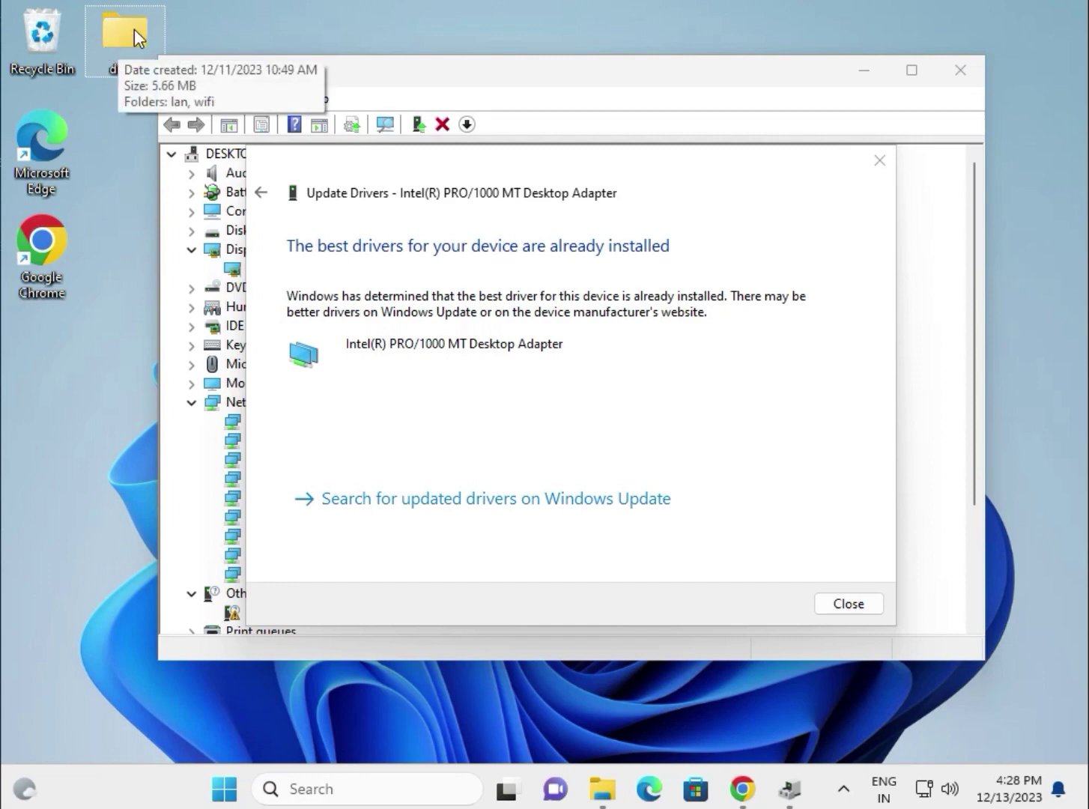
# Step: Close the network adapter's update result and expand Processors to the first Intel Core i3-6098P CPU
pyautogui.click(848, 604)
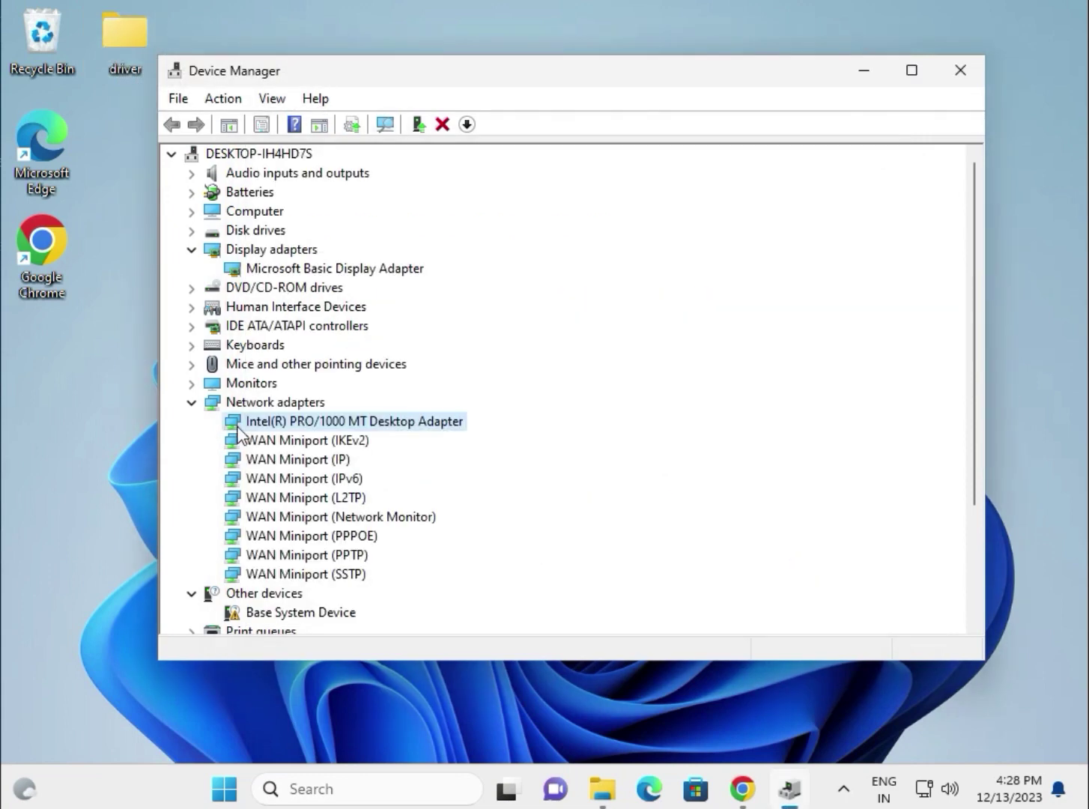
pyautogui.scroll(-3, 267, 443)
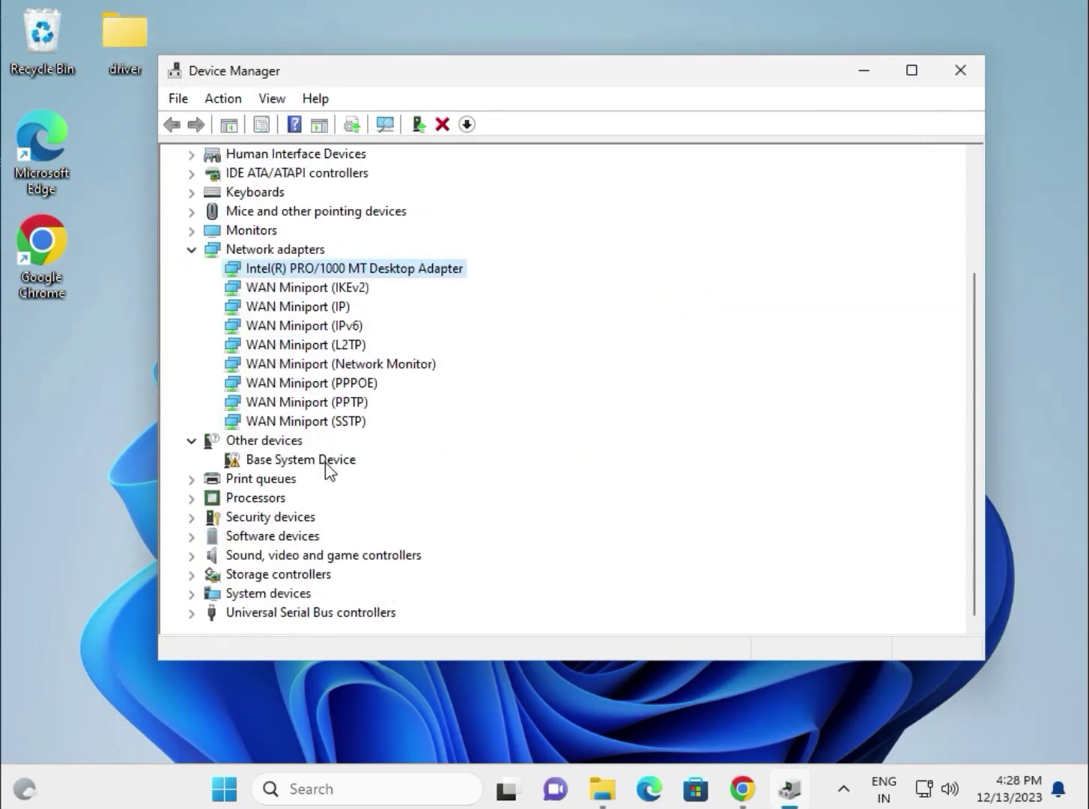
pyautogui.click(194, 498)
pyautogui.click(356, 516)
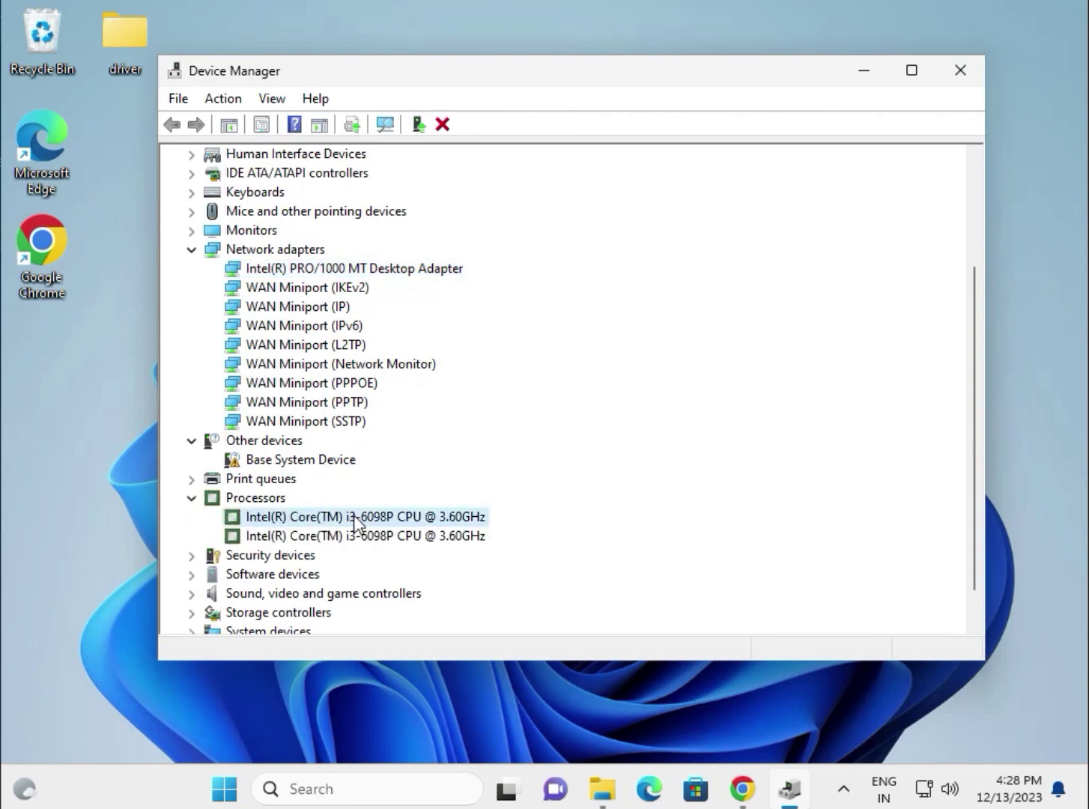
pyautogui.rightClick(355, 516)
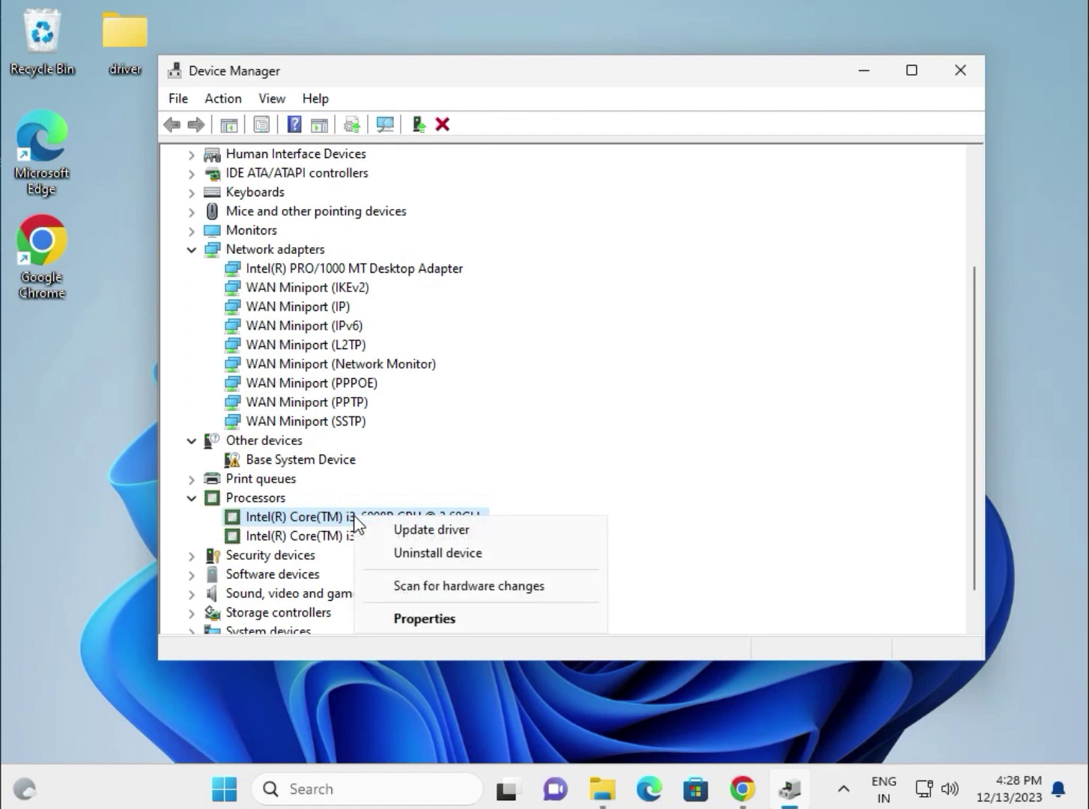
# Step: Update the first i3-6098P CPU's driver from the Desktop driver folder and close the result
pyautogui.click(402, 529)
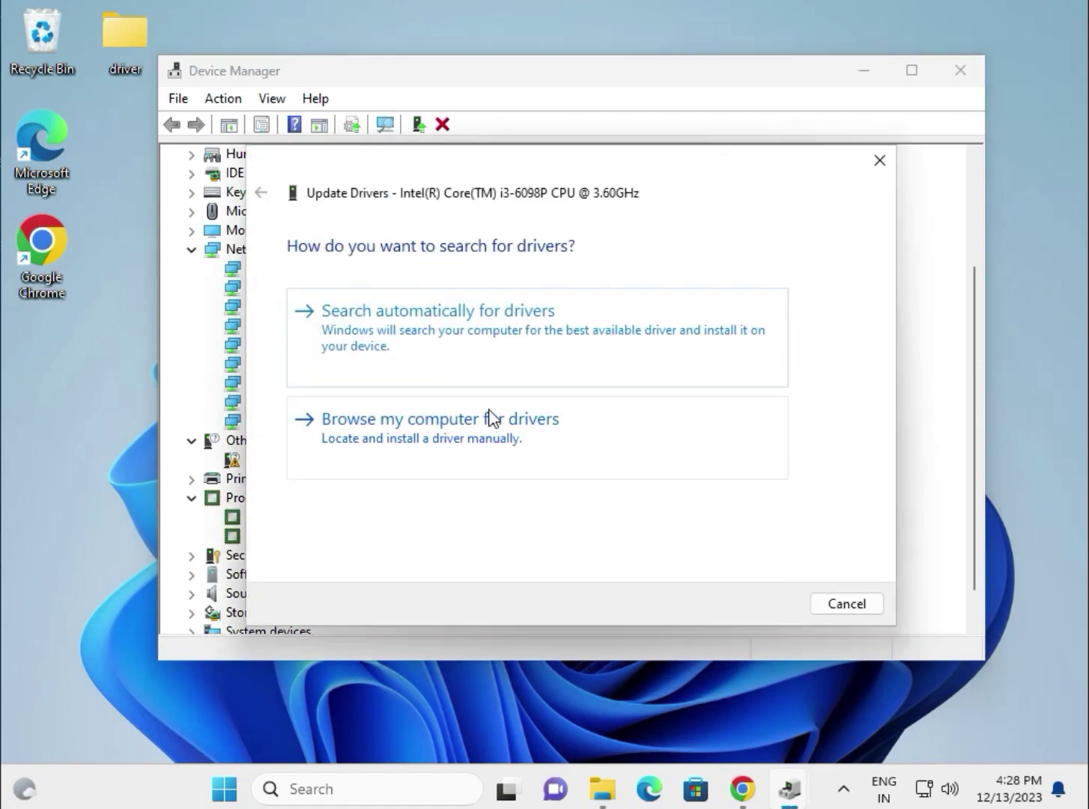
pyautogui.click(457, 427)
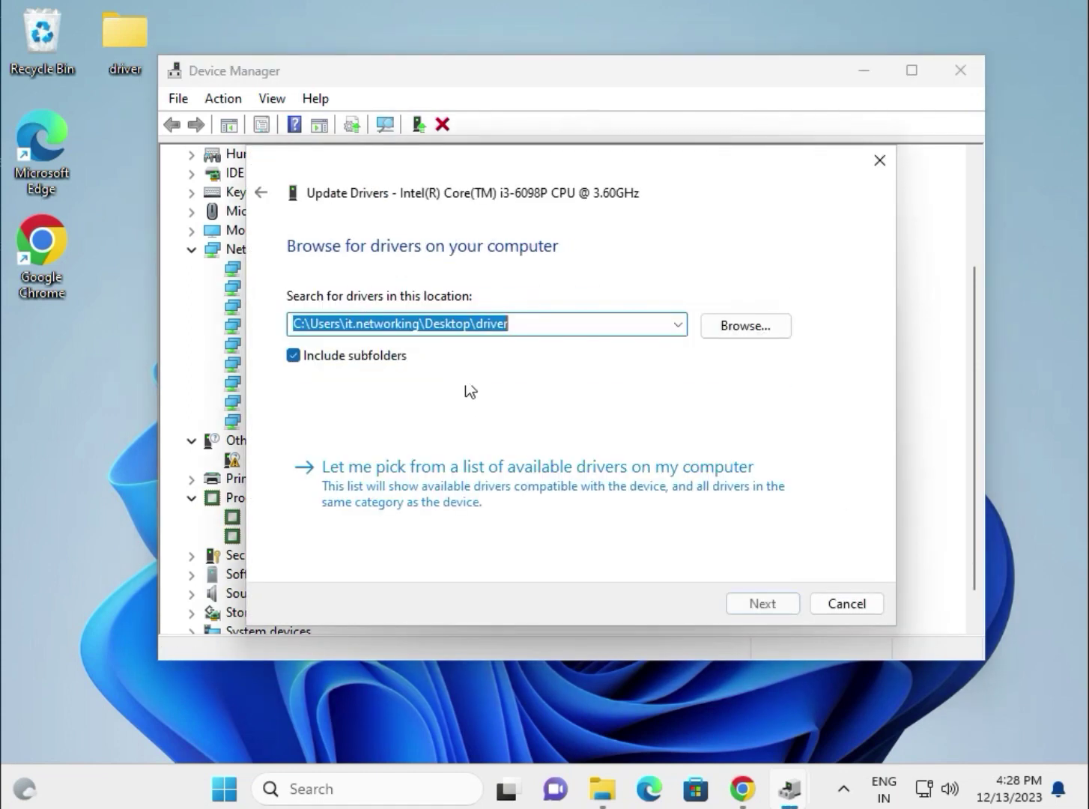
pyautogui.click(413, 332)
pyautogui.click(734, 329)
pyautogui.click(566, 527)
pyautogui.click(748, 605)
pyautogui.click(847, 605)
pyautogui.scroll(-1, 385, 500)
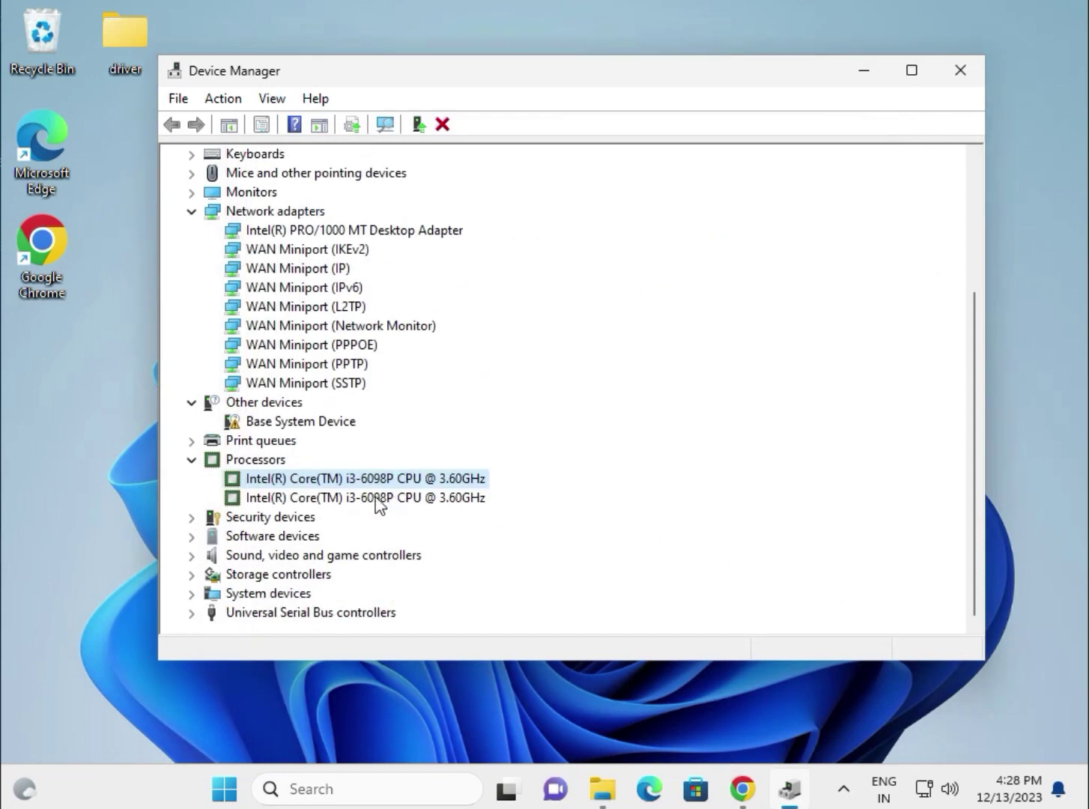
# Step: Expand Sound, video and game controllers and Universal Serial Bus controllers, selecting the High Definition Audio Device
pyautogui.click(196, 556)
pyautogui.click(263, 575)
pyautogui.scroll(-1, 263, 577)
pyautogui.click(197, 614)
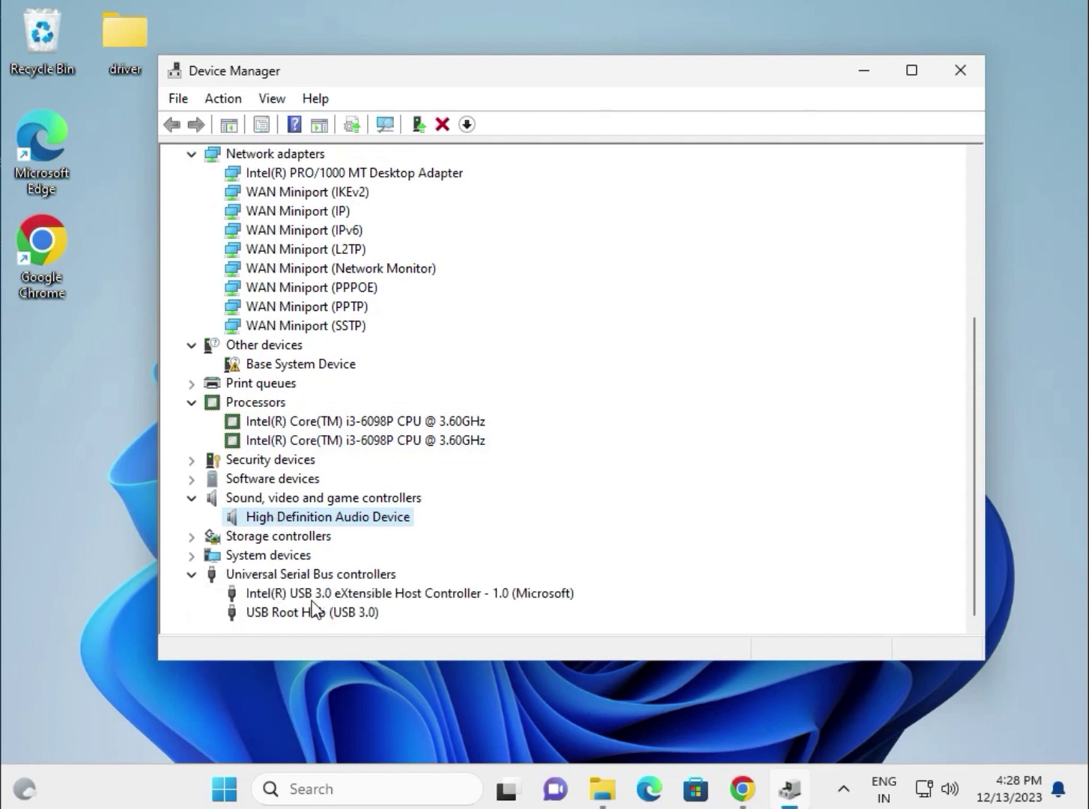
pyautogui.scroll(4, 274, 558)
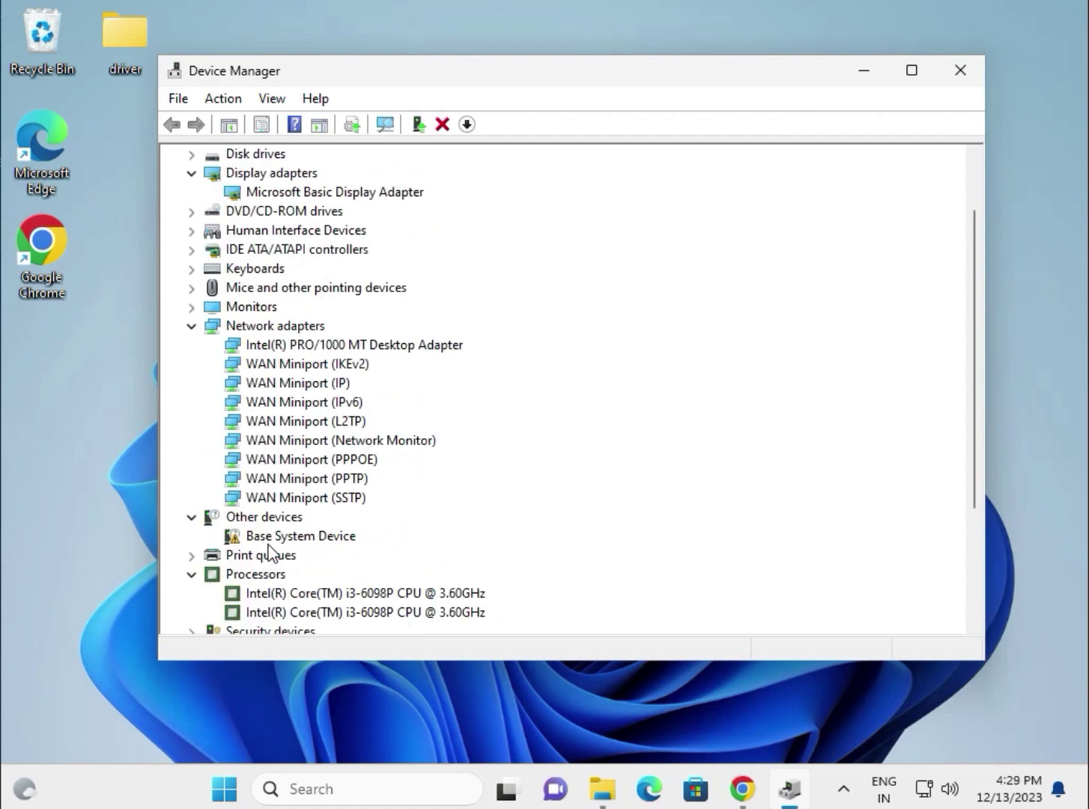
pyautogui.scroll(1, 270, 554)
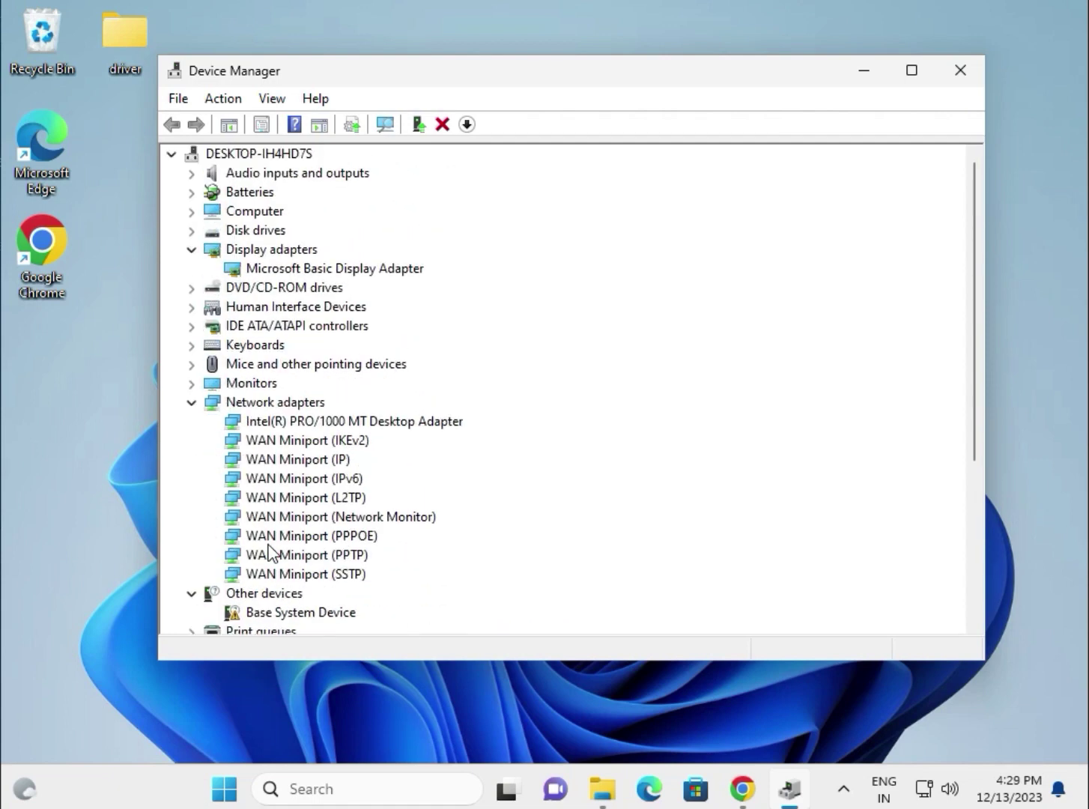
# Step: Select the Microsoft Basic Display Adapter, the Intel PRO/1000 MT adapter, then the first i3-6098P CPU
pyautogui.click(277, 270)
pyautogui.click(300, 423)
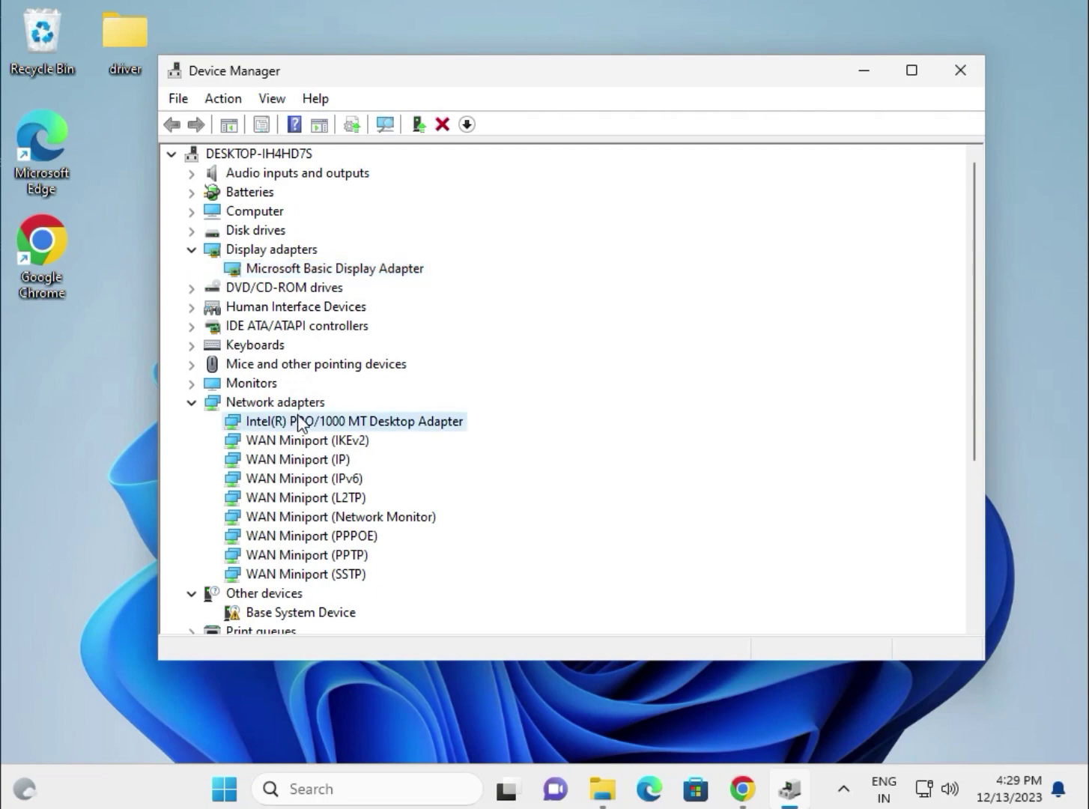
pyautogui.scroll(-1, 307, 422)
pyautogui.scroll(-1, 358, 503)
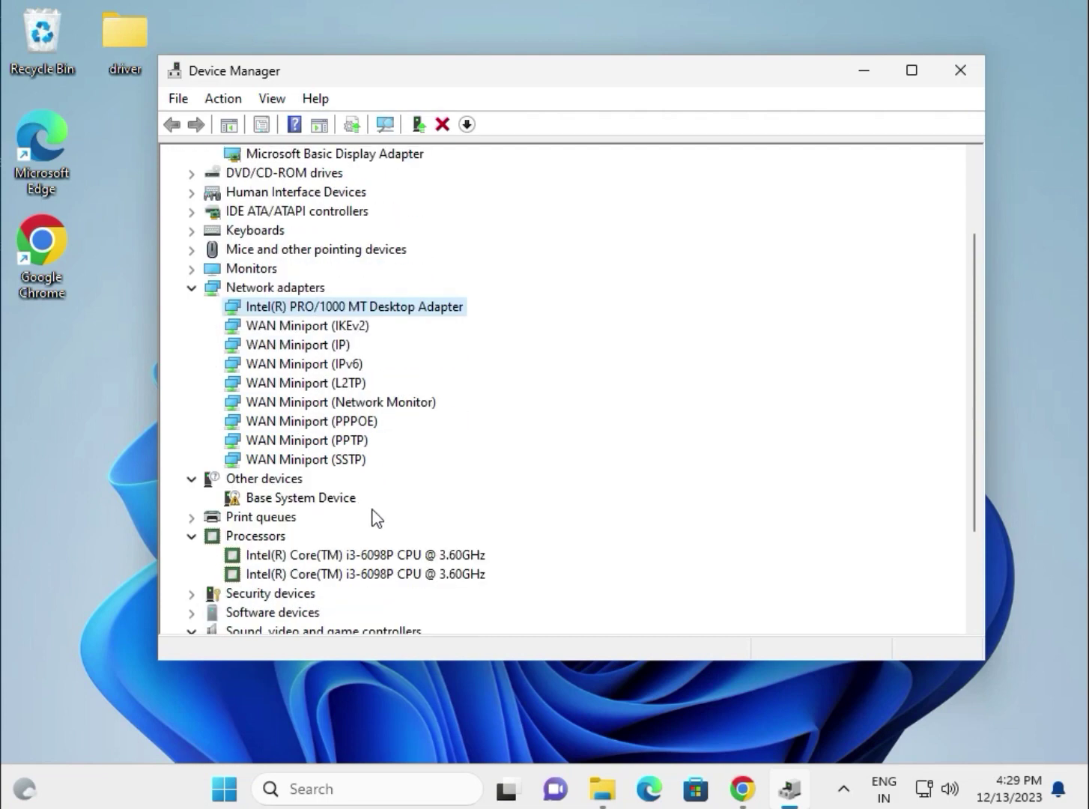
pyautogui.click(367, 555)
pyautogui.scroll(-1, 348, 607)
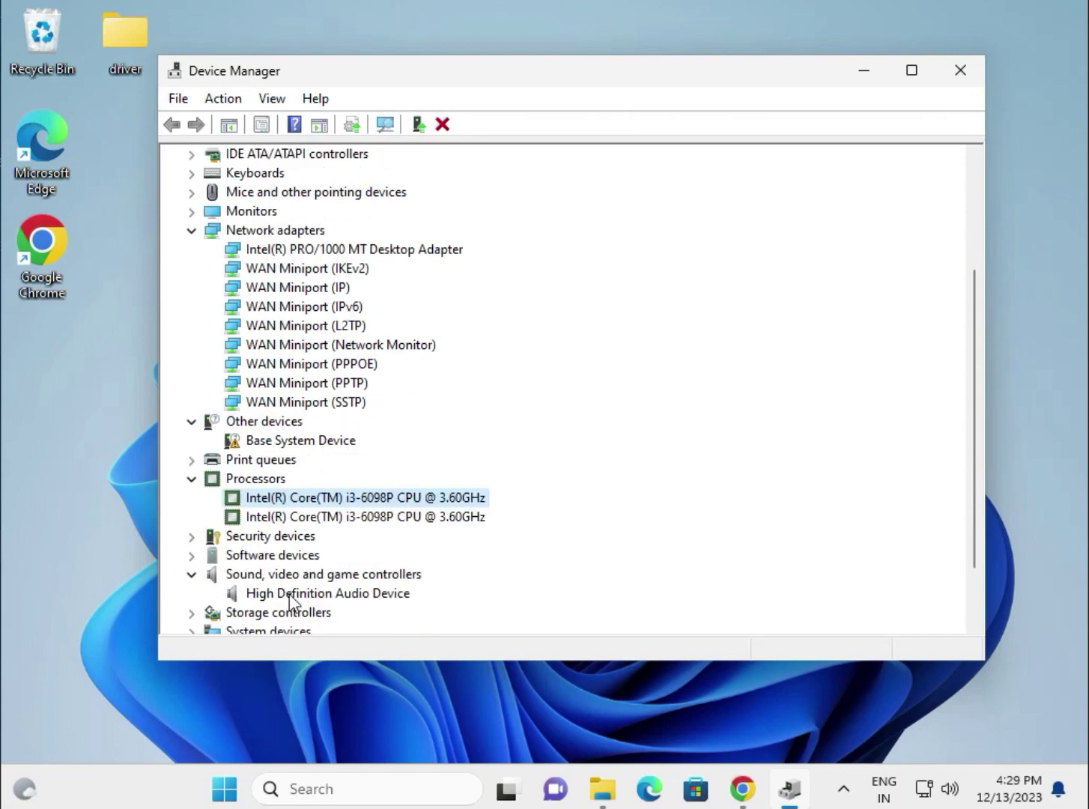